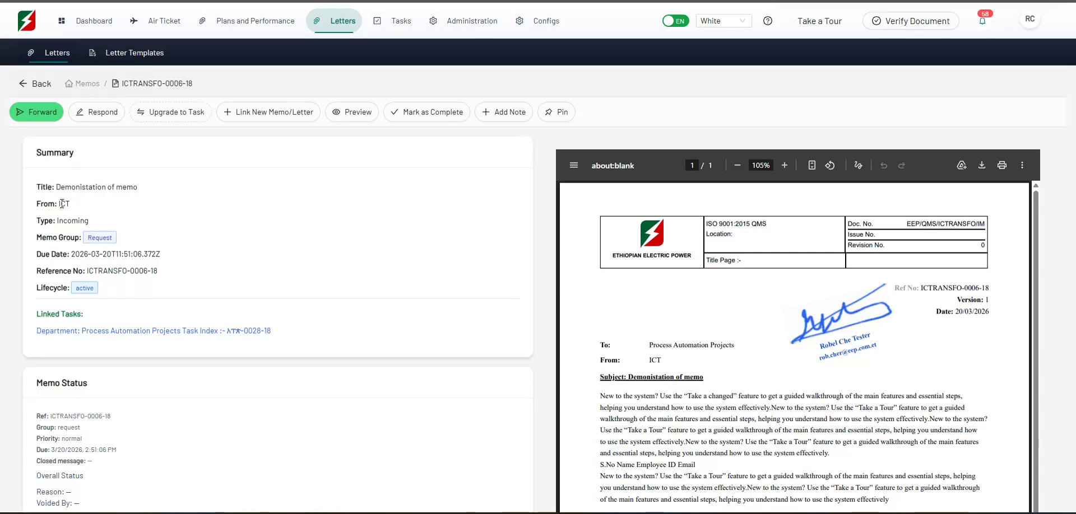
- Review the type, due date and reference number in the summary of "Demonistation of memo"
drag(52, 204, 41, 221)
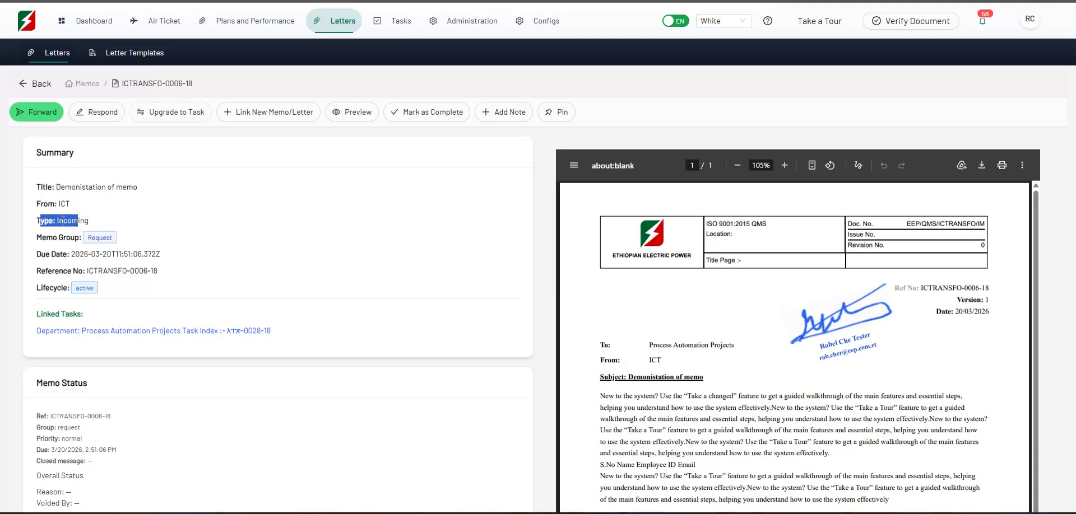
click(62, 221)
drag(110, 237, 148, 255)
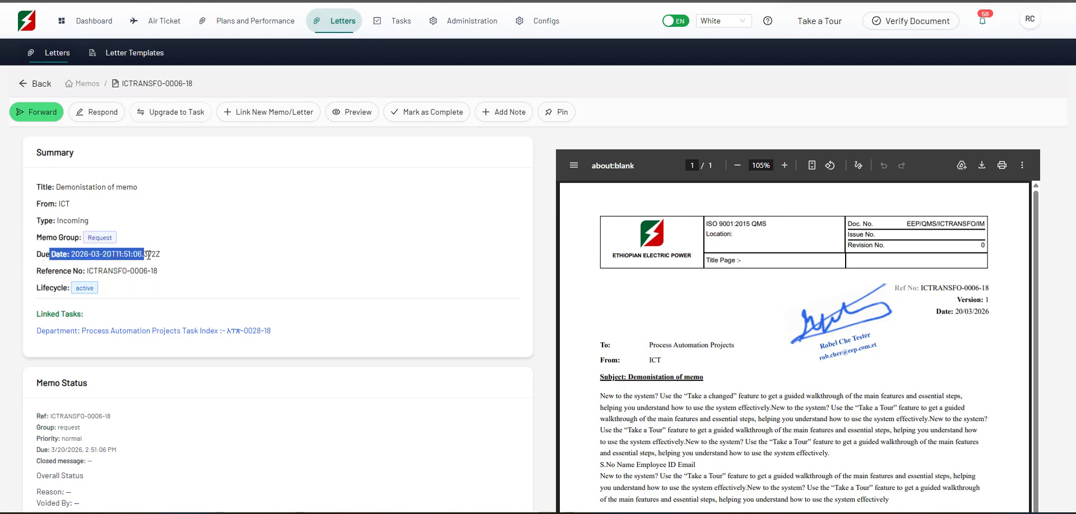
click(90, 271)
drag(90, 271, 172, 277)
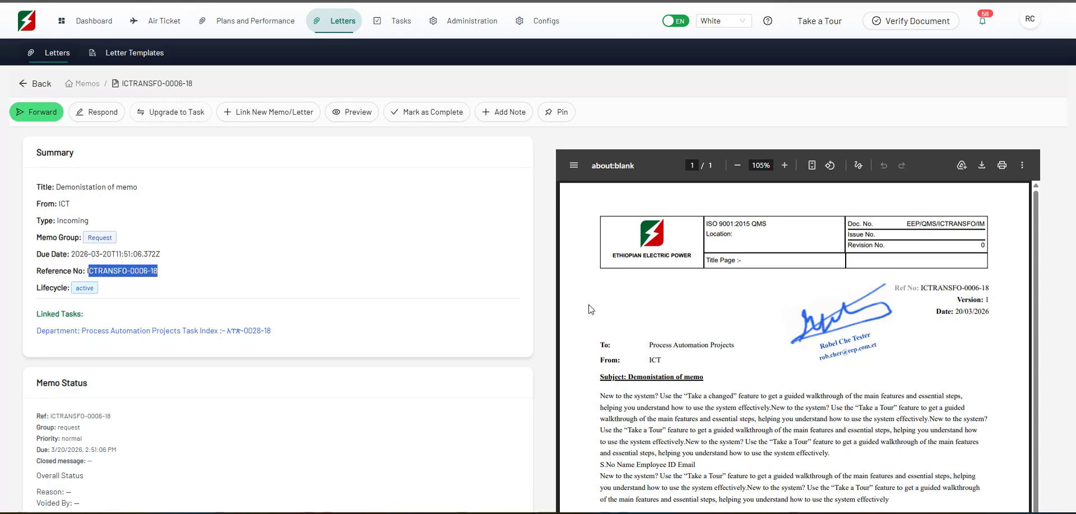
click(245, 290)
- Check the memo's lifecycle status and its linked tasks in the summary
scroll(303, 286, down, 2)
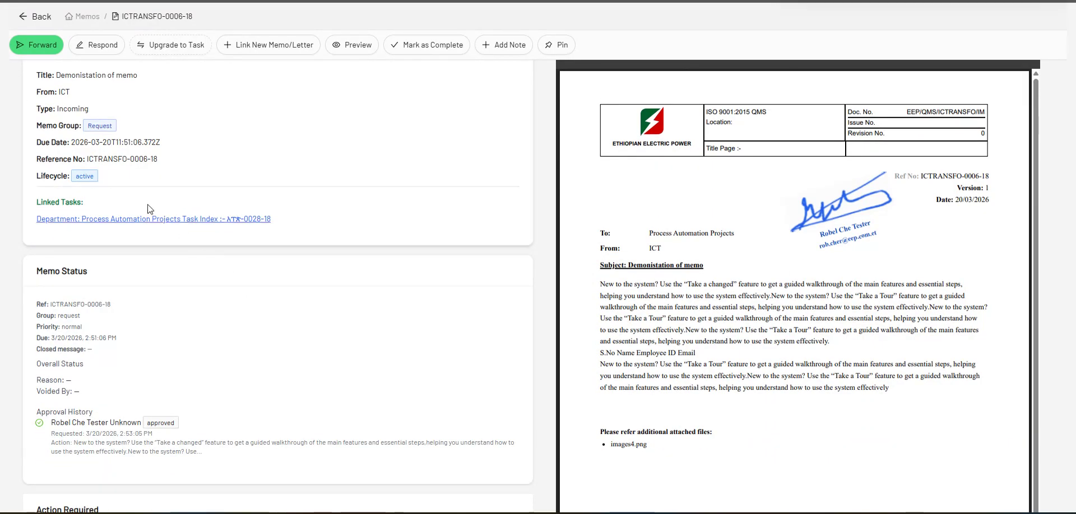
drag(100, 176, 36, 179)
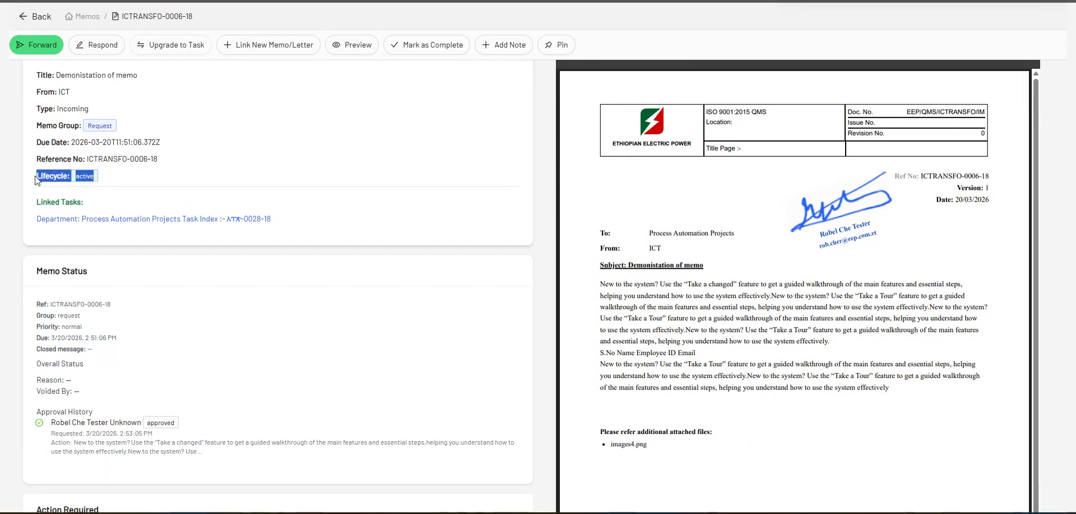
click(244, 167)
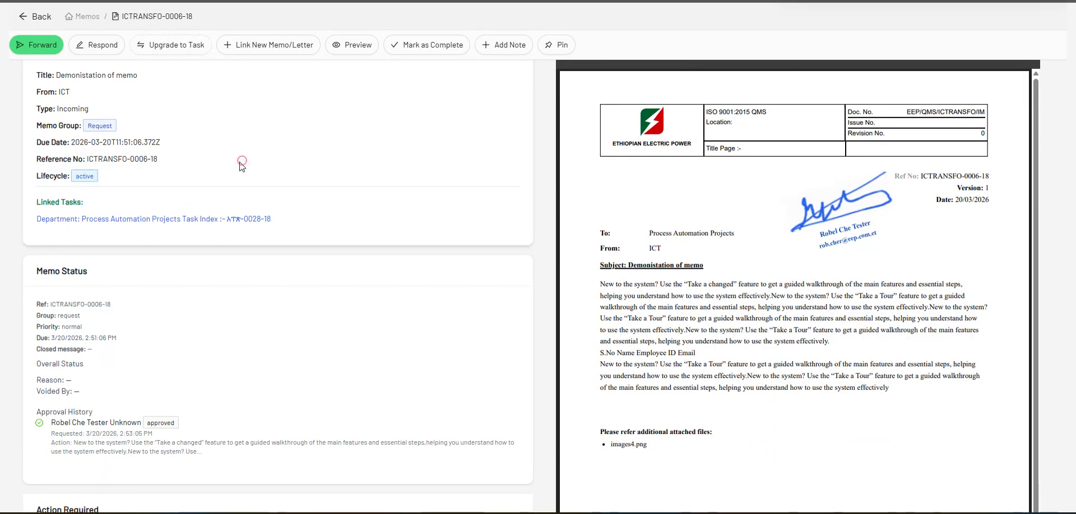
double_click(83, 176)
click(206, 180)
drag(38, 202, 146, 205)
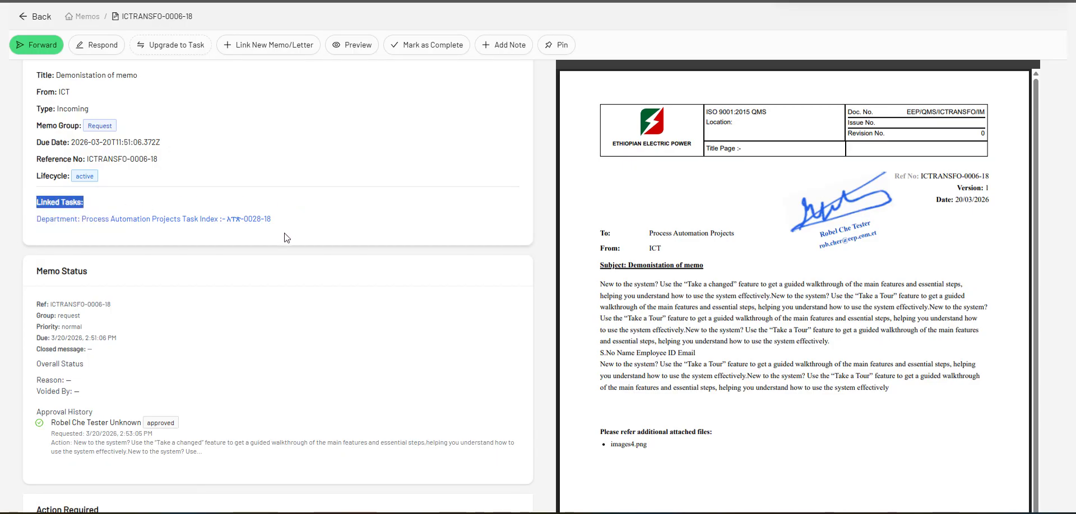
click(269, 244)
- Review the reference, group, priority and closed message in the memo status section
scroll(259, 259, down, 3)
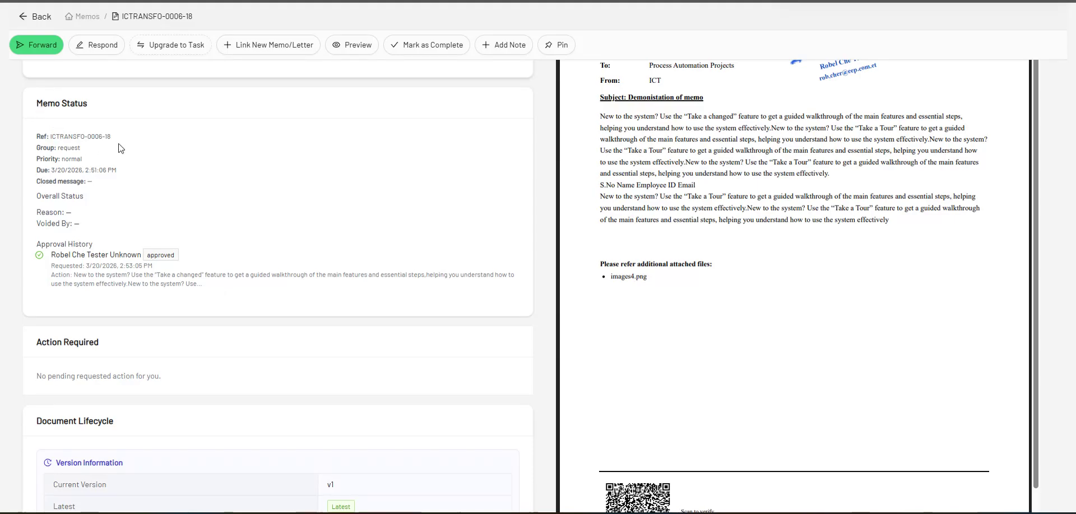
drag(140, 144, 78, 141)
click(67, 149)
double_click(71, 160)
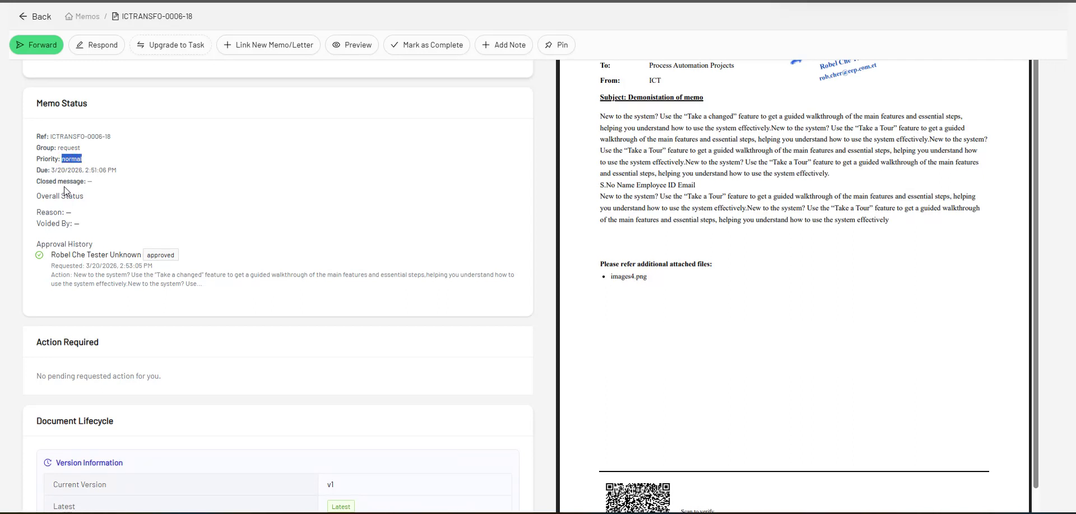
drag(65, 181, 45, 178)
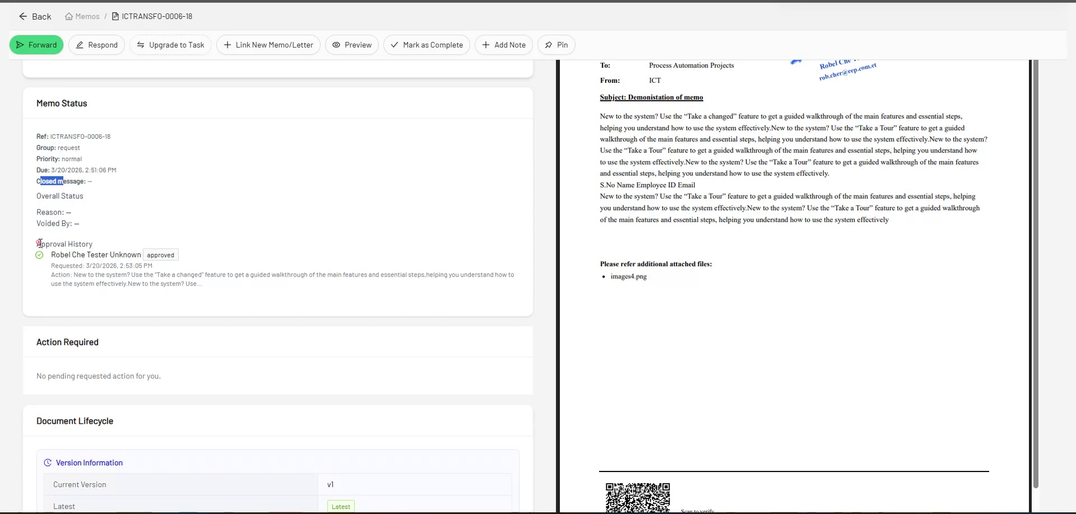
- Examine the memo's approval history, including the approval status and the action text
drag(41, 244, 226, 292)
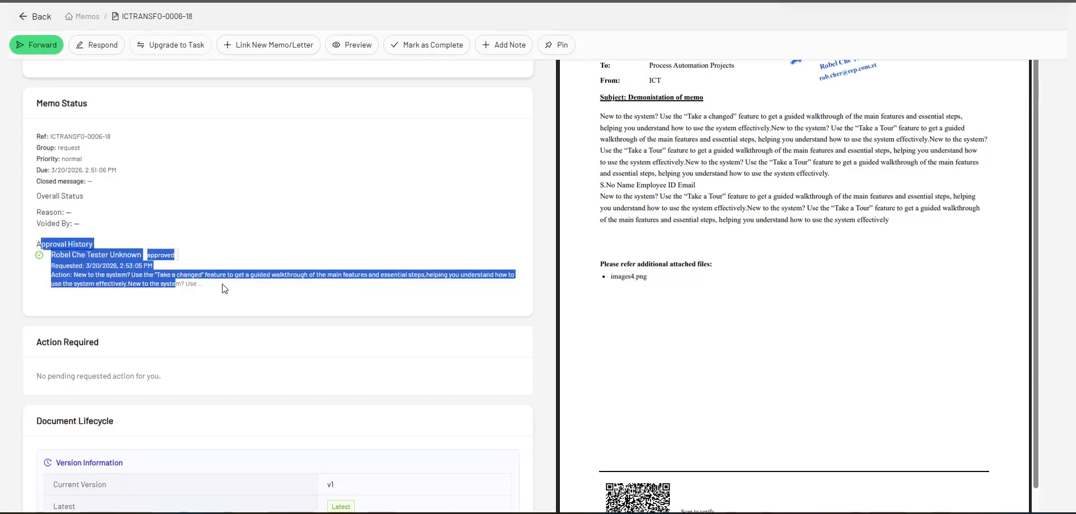
click(122, 264)
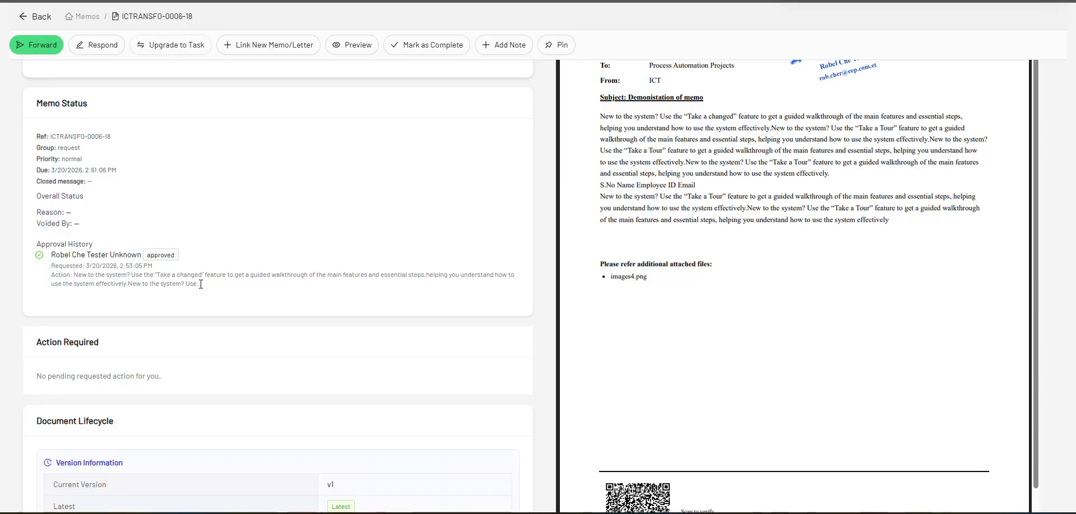
drag(201, 286, 149, 266)
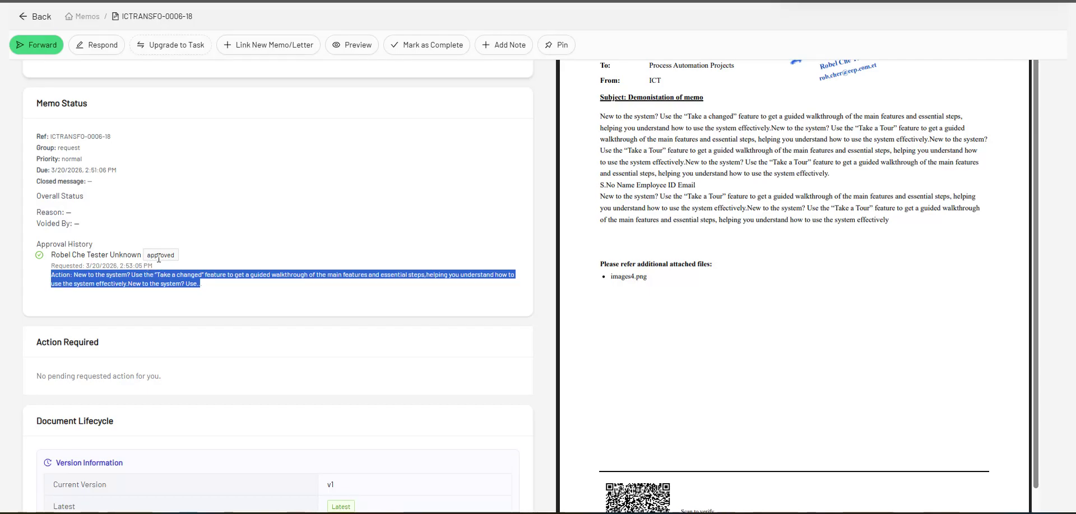
click(93, 292)
- Check the Action Required section for any pending action on the memo
scroll(81, 313, down, 3)
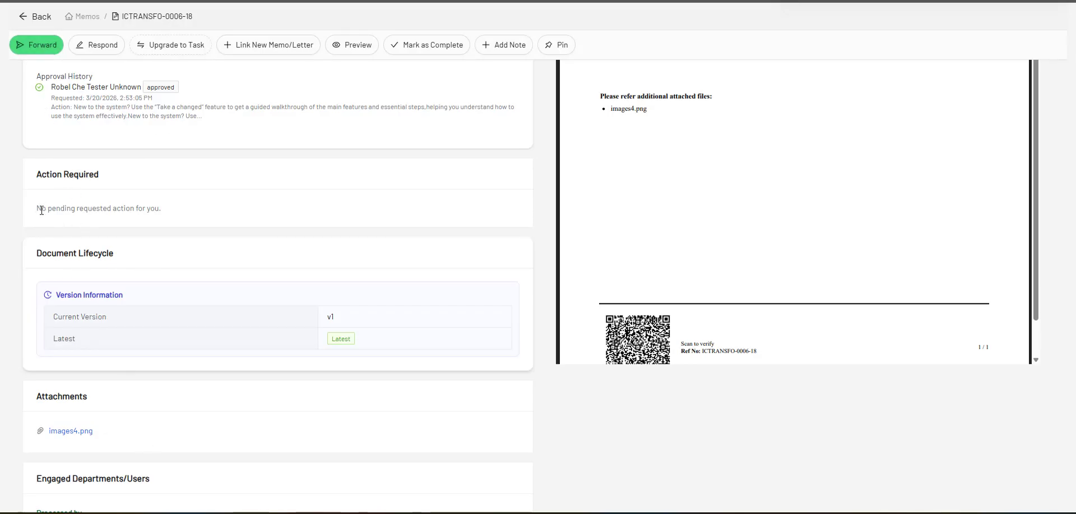
drag(37, 210, 166, 226)
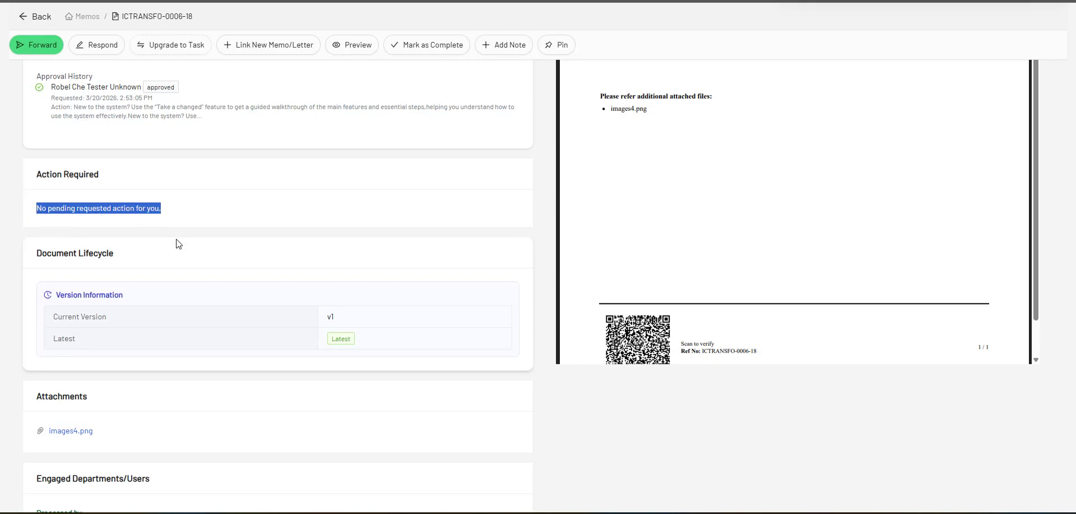
click(95, 206)
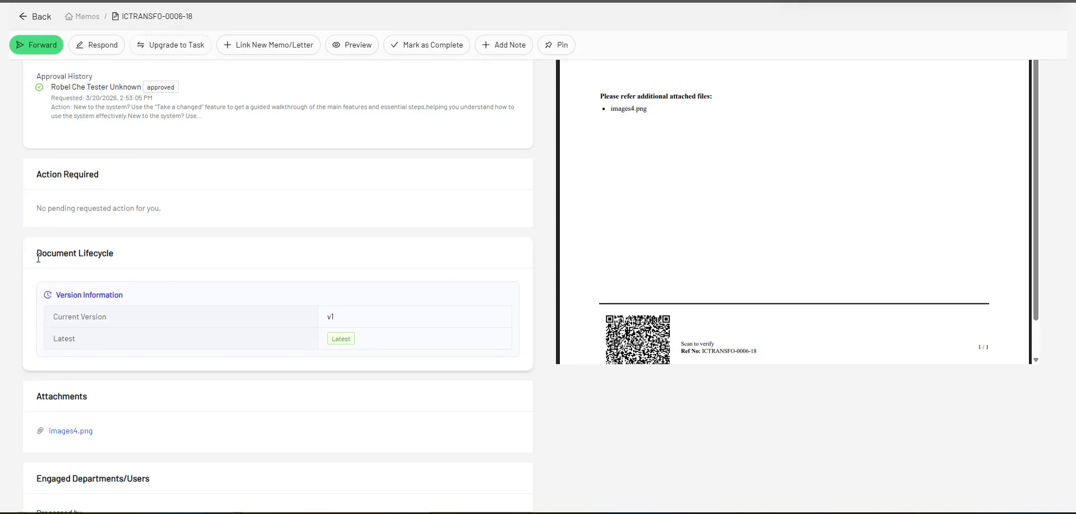
- Examine the version information in the memo's Document Lifecycle section
drag(35, 252, 70, 306)
click(772, 245)
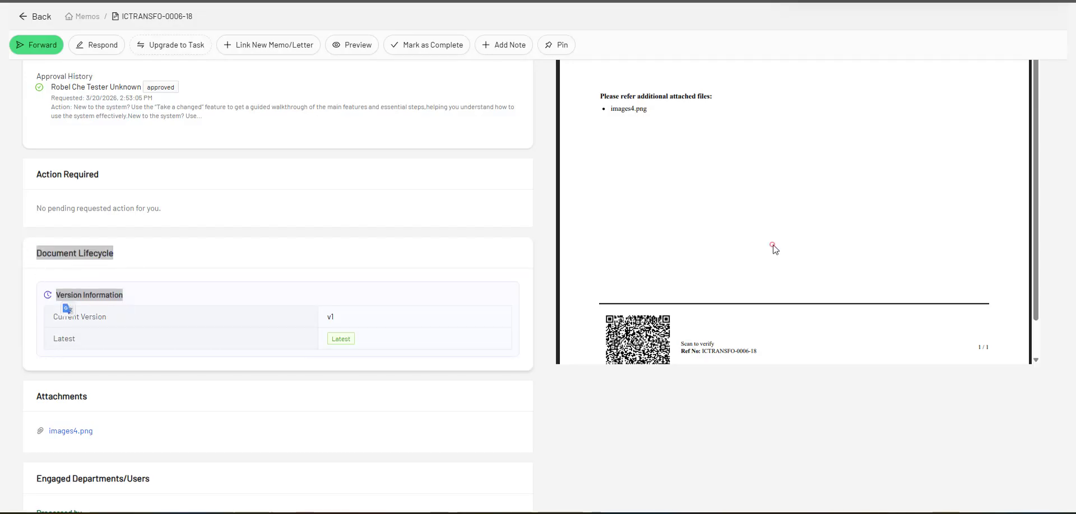
click(236, 316)
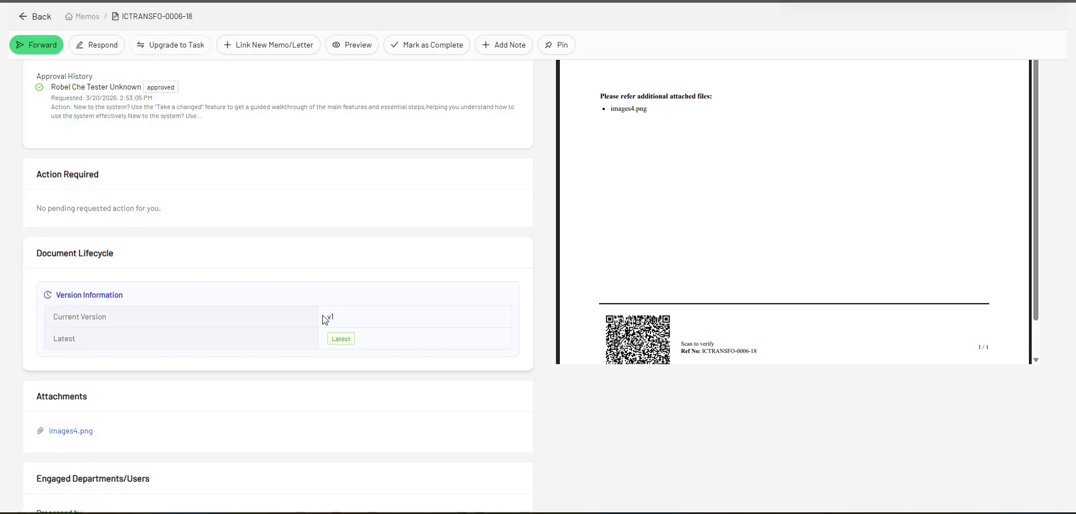
drag(45, 359, 136, 371)
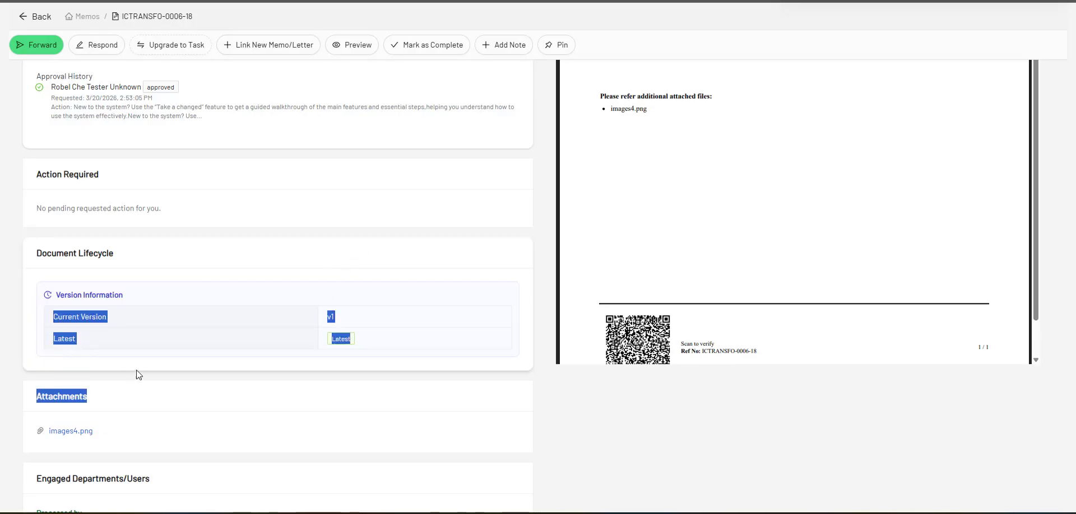
click(202, 363)
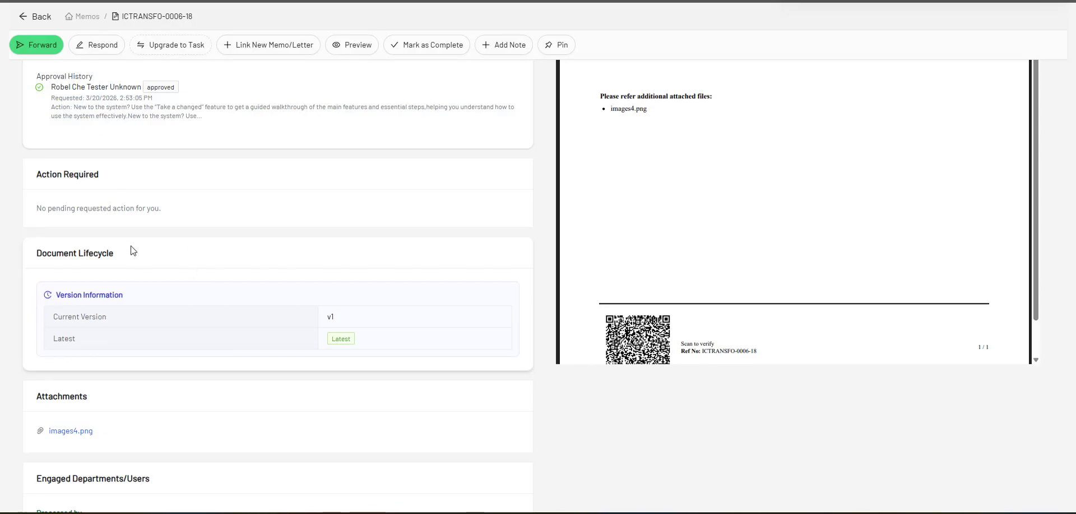
- Return to the memos list and open the incoming memo owned by Digital Transformation
click(49, 20)
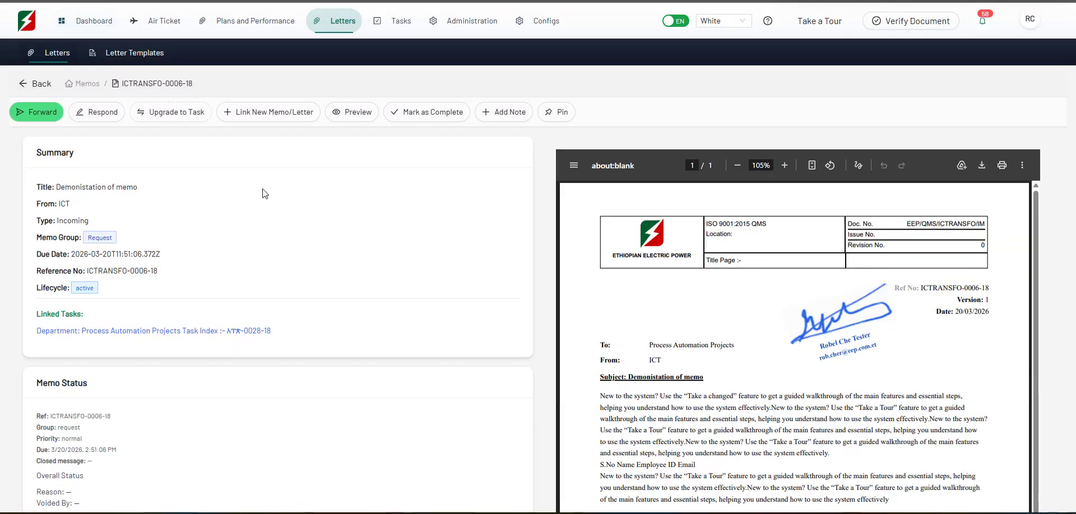
click(78, 84)
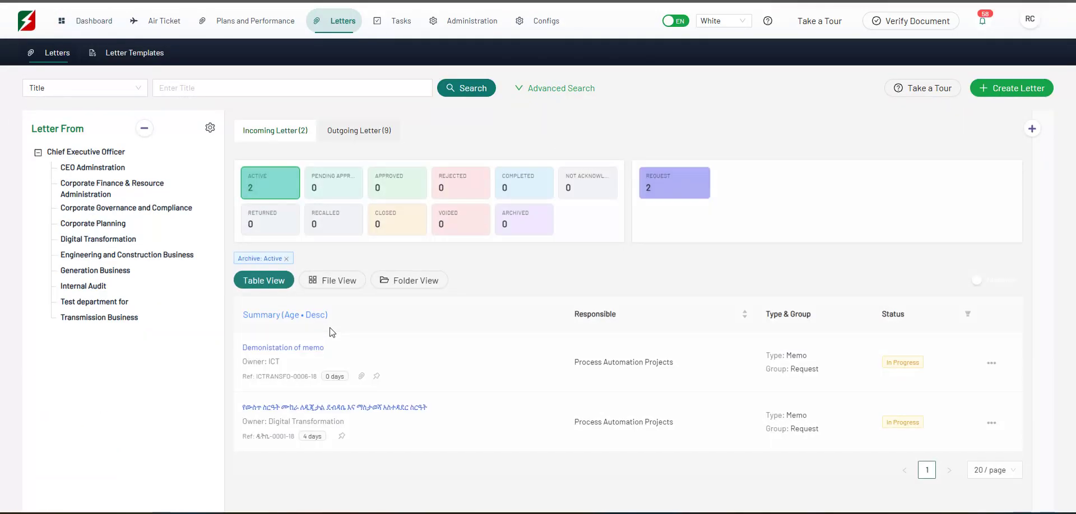
click(288, 408)
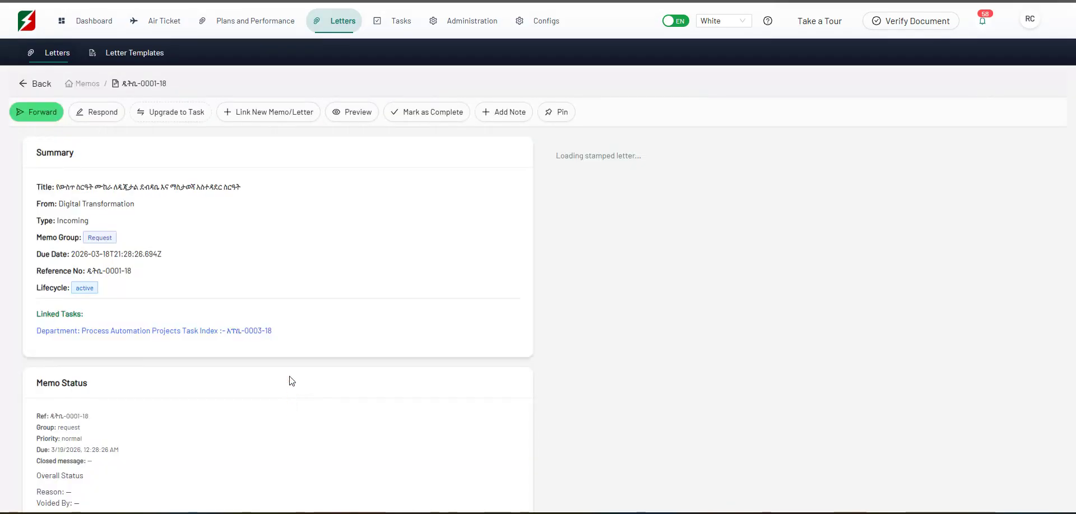
- Look through the Digital Transformation memo's lifecycle, attachments, engaged departments and conversation history for related versions
scroll(291, 376, down, 1)
scroll(291, 368, down, 7)
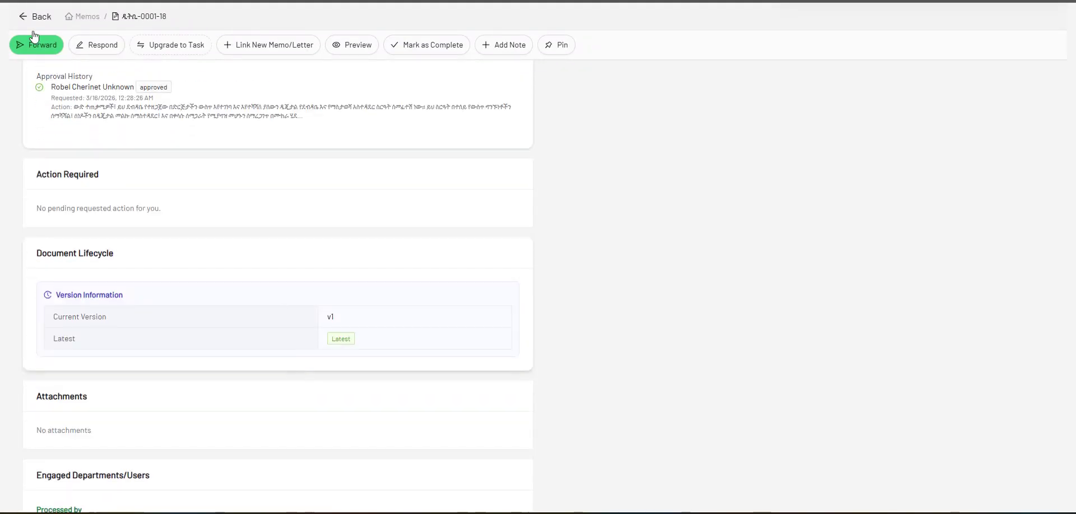
click(46, 15)
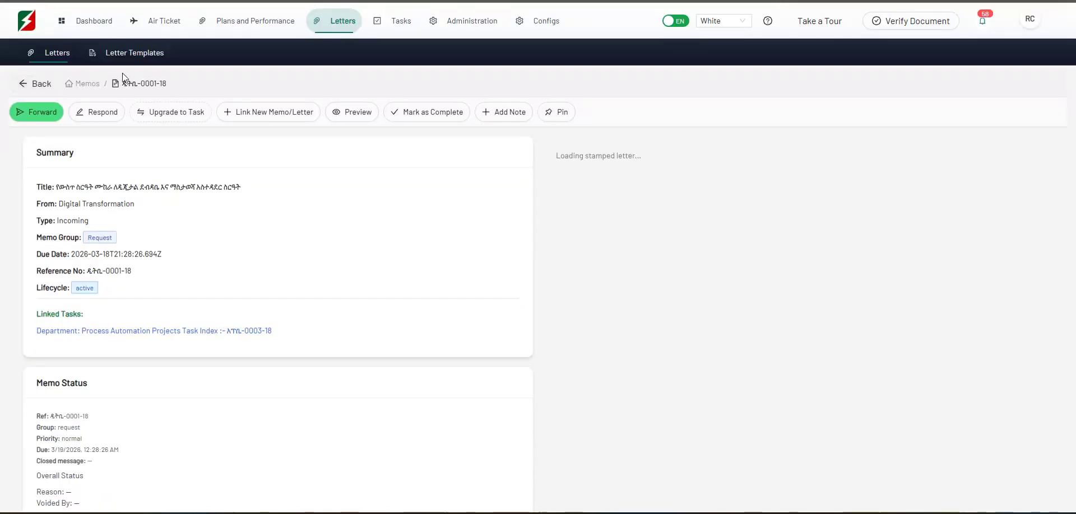
scroll(267, 303, down, 4)
scroll(269, 305, up, 4)
scroll(268, 302, down, 12)
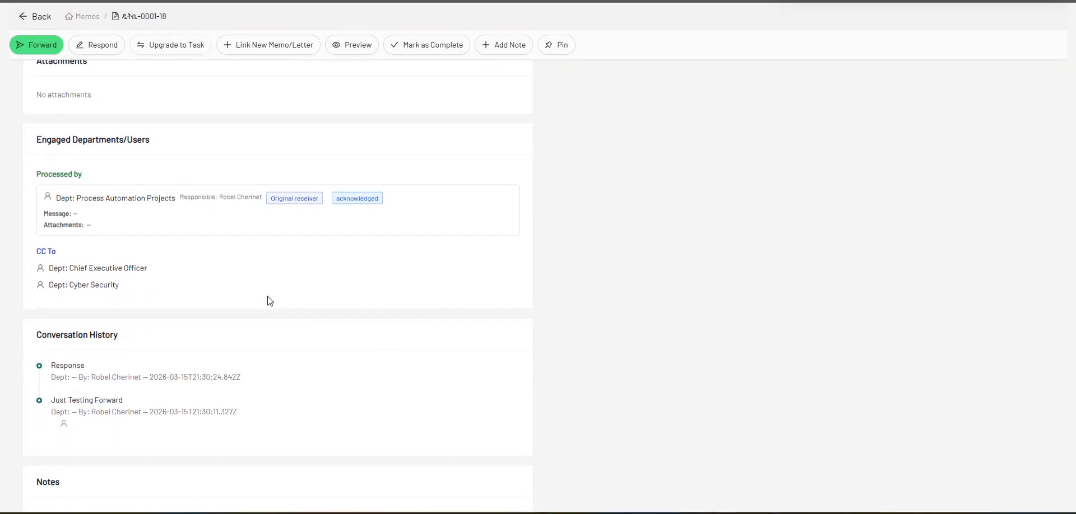
scroll(269, 301, up, 5)
- Go back to the memos list and open the outgoing letter "Cancellation of Ref: DTO/PAP-0026-18"
click(74, 18)
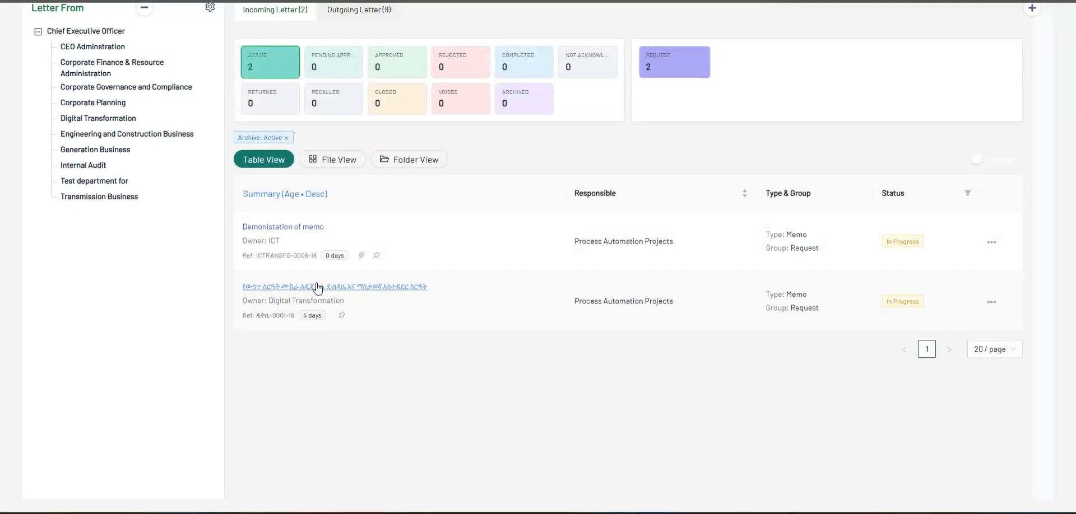
click(381, 10)
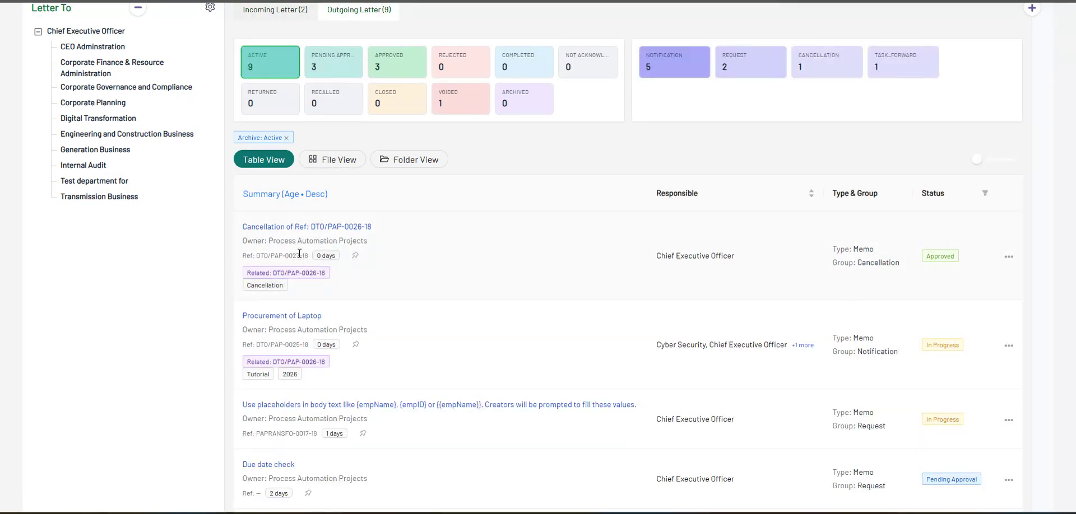
click(281, 227)
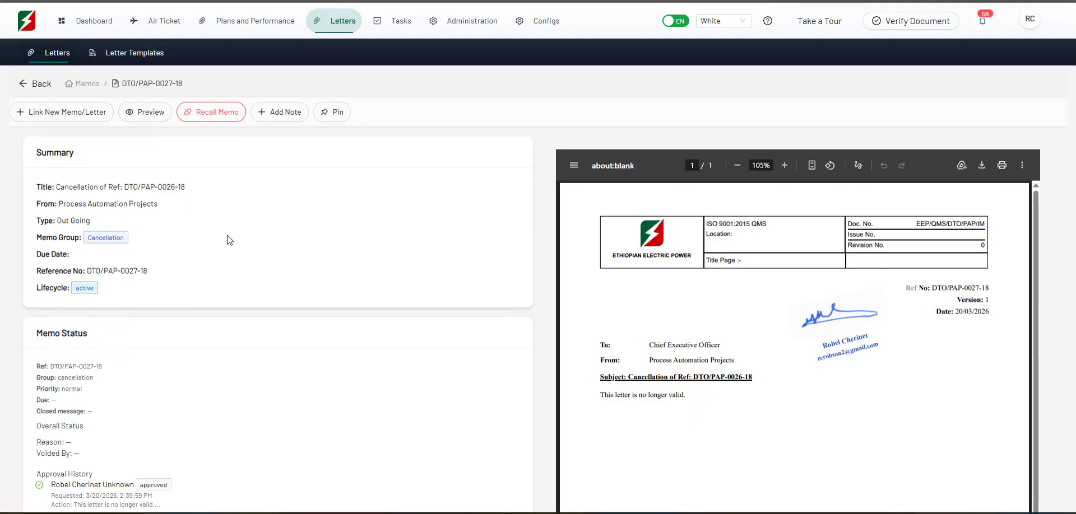
- Examine the cancellation letter's current version and its related letters under Document Lifecycle
scroll(223, 242, down, 1)
scroll(223, 242, down, 8)
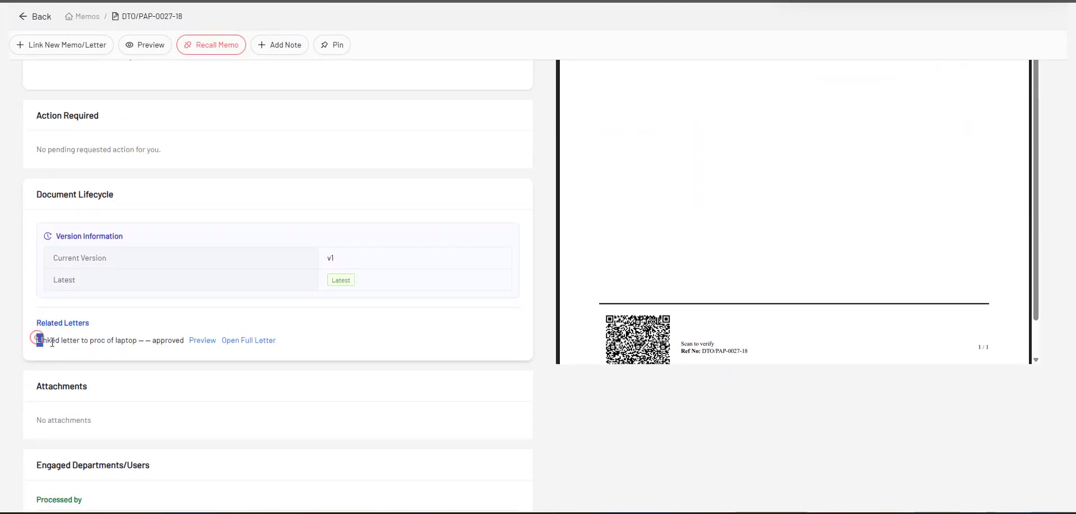
drag(35, 340, 160, 353)
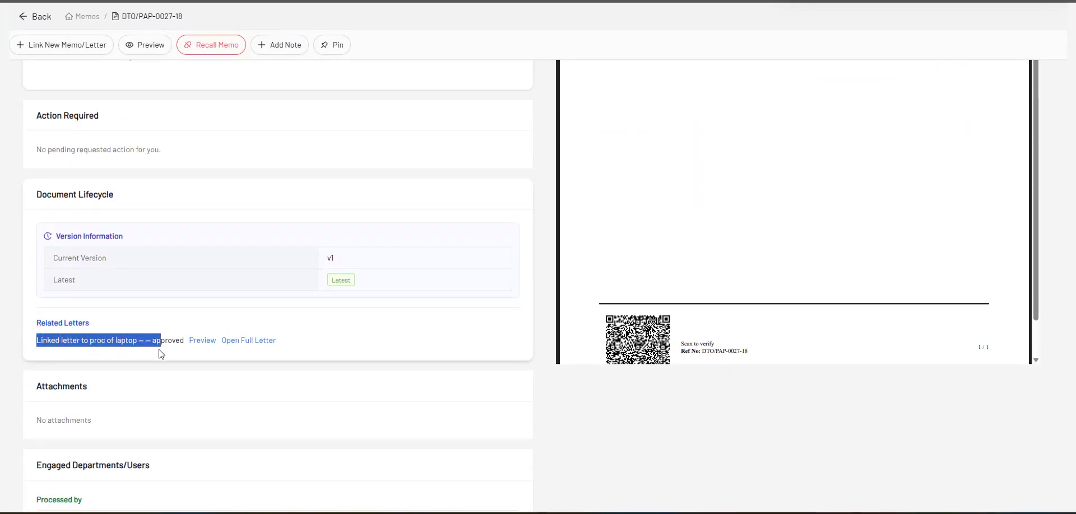
double_click(330, 258)
click(95, 408)
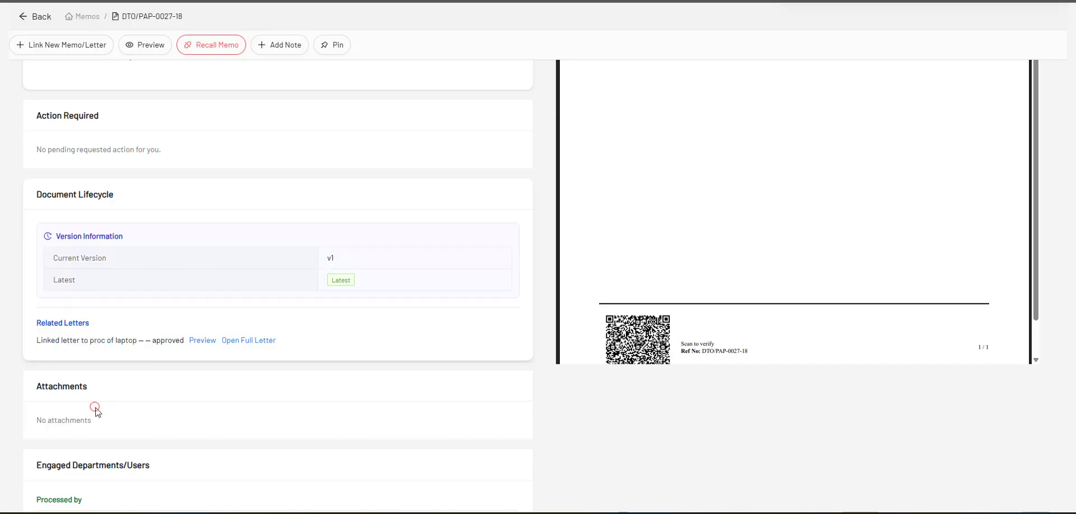
click(136, 426)
scroll(208, 213, up, 5)
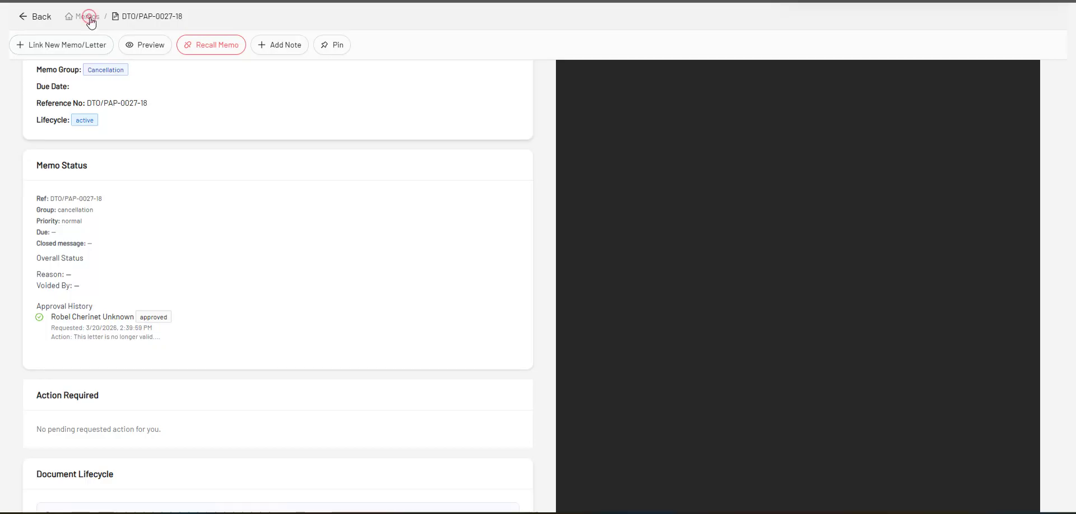
- Return to the memos list and open the outgoing memo "Creating Sample Task"
click(87, 16)
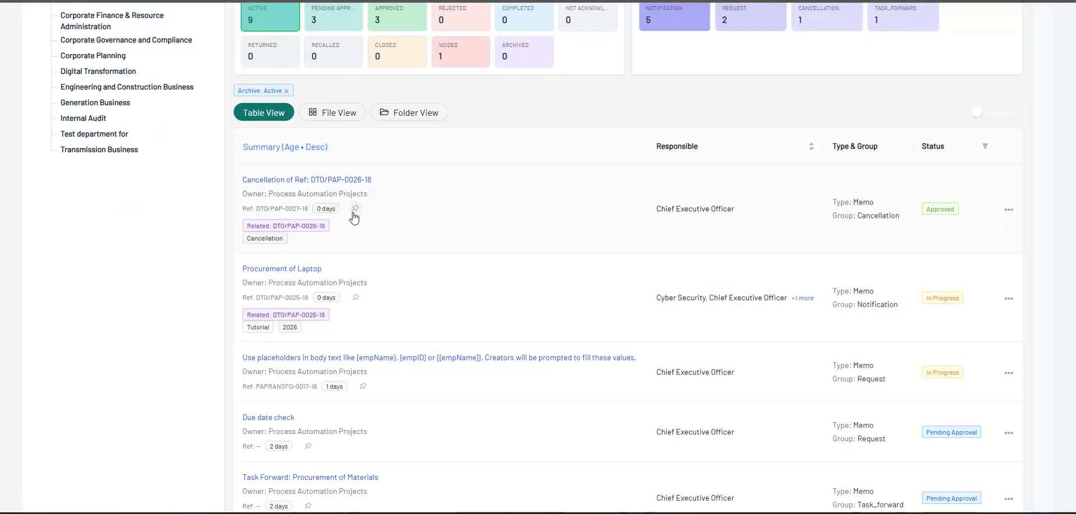
scroll(362, 414, down, 6)
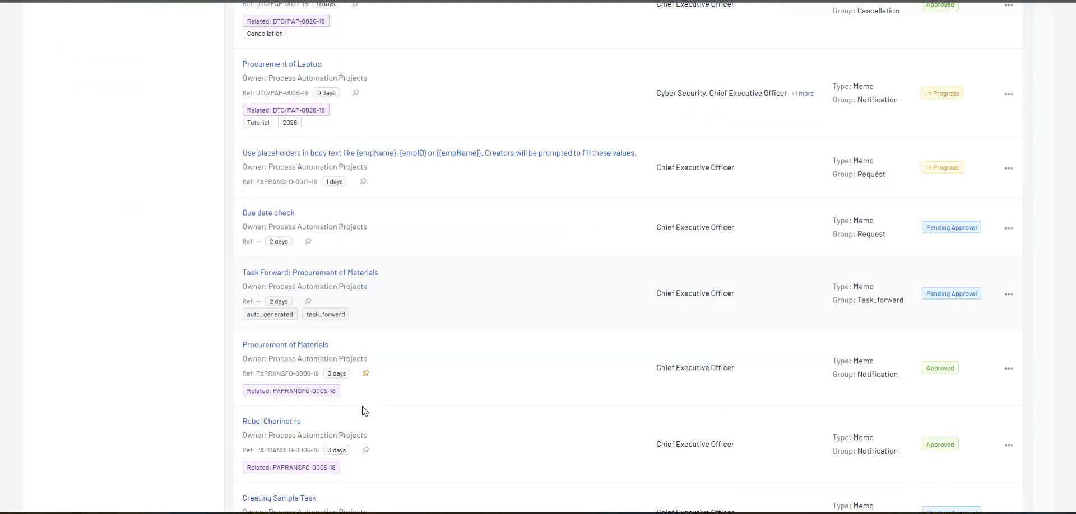
scroll(362, 405, up, 2)
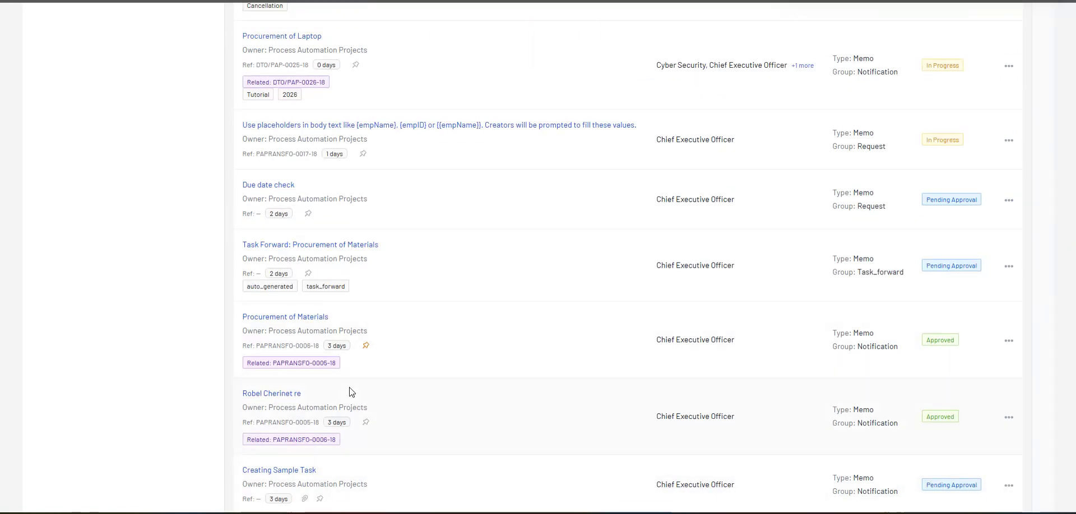
scroll(348, 391, down, 3)
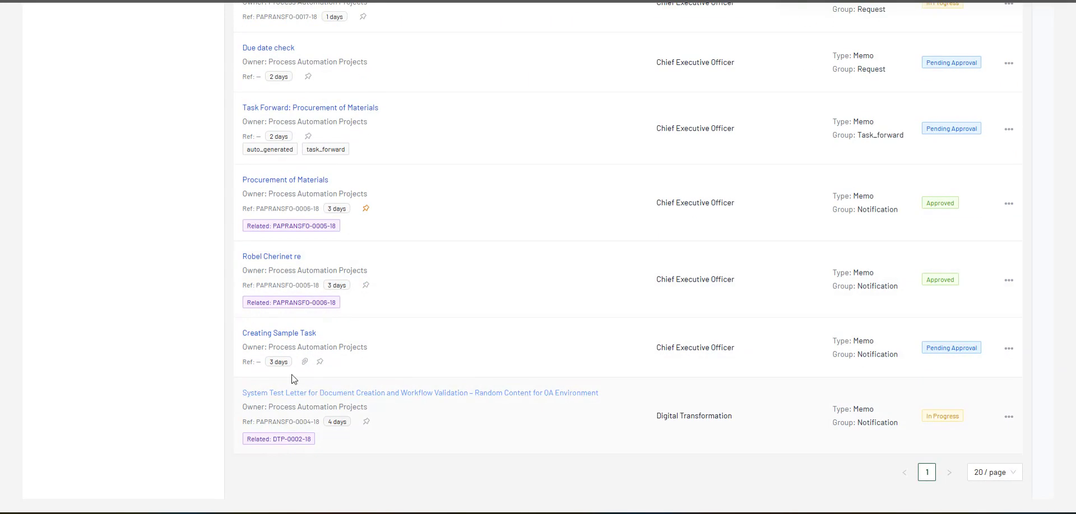
click(289, 335)
- View the attachment E_Service Access Role Matrix.pdf of the sample task memo, close it and look over the engaged departments and conversation history
scroll(288, 337, down, 1)
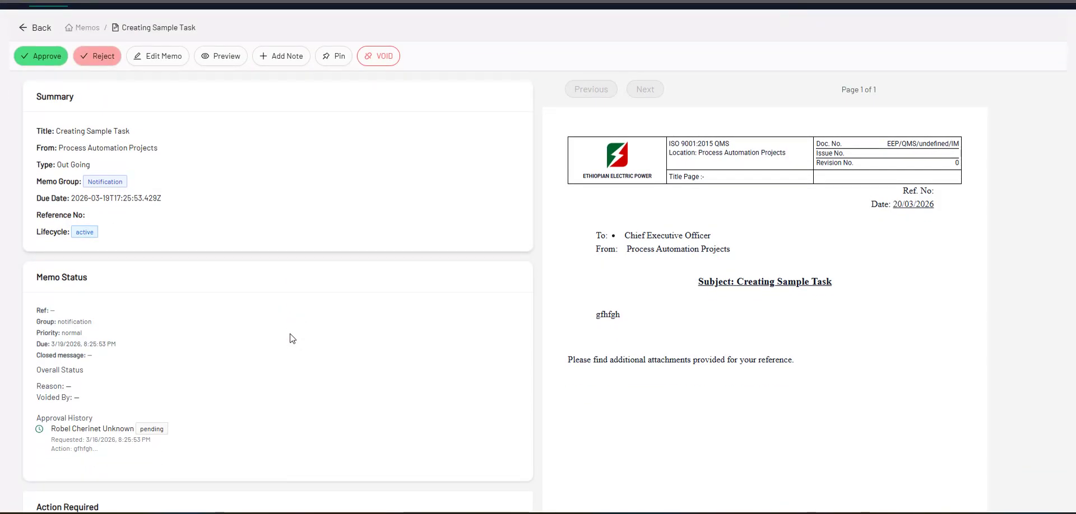
scroll(297, 340, down, 7)
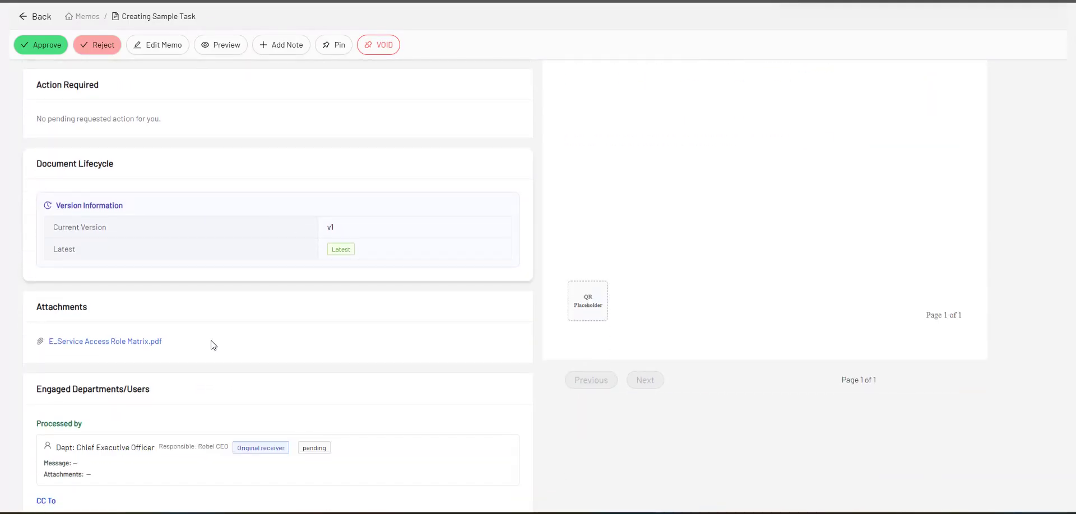
click(154, 343)
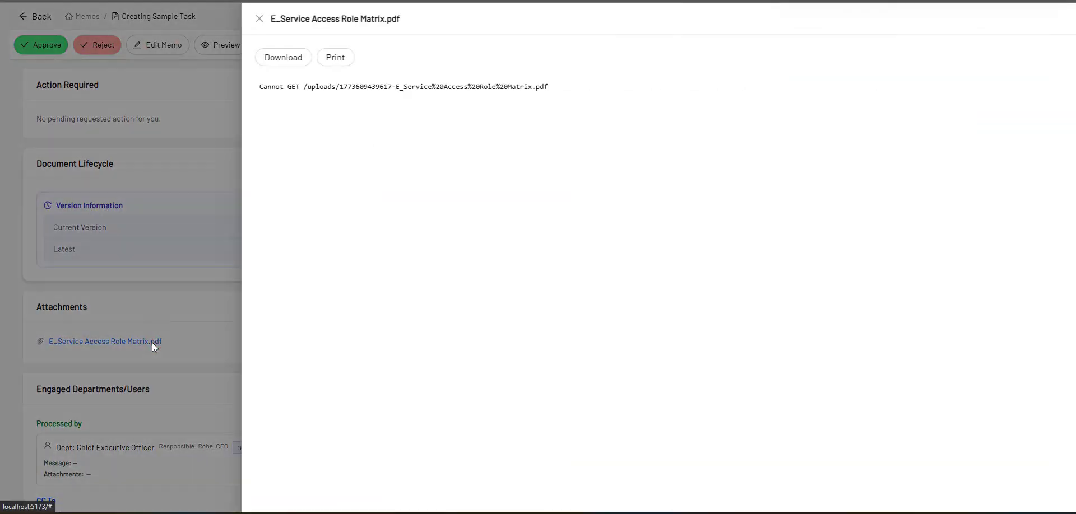
click(169, 163)
scroll(273, 294, down, 2)
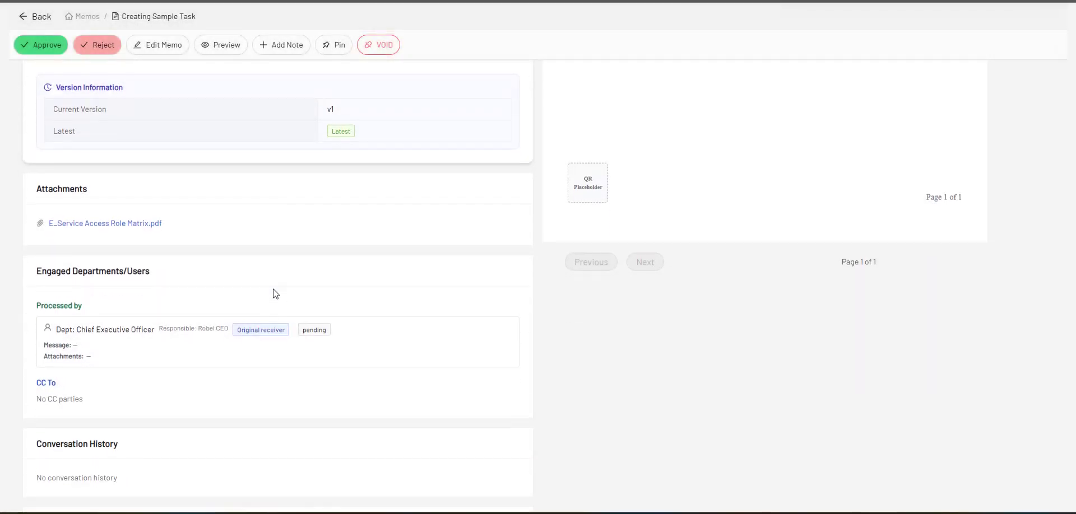
scroll(274, 293, down, 2)
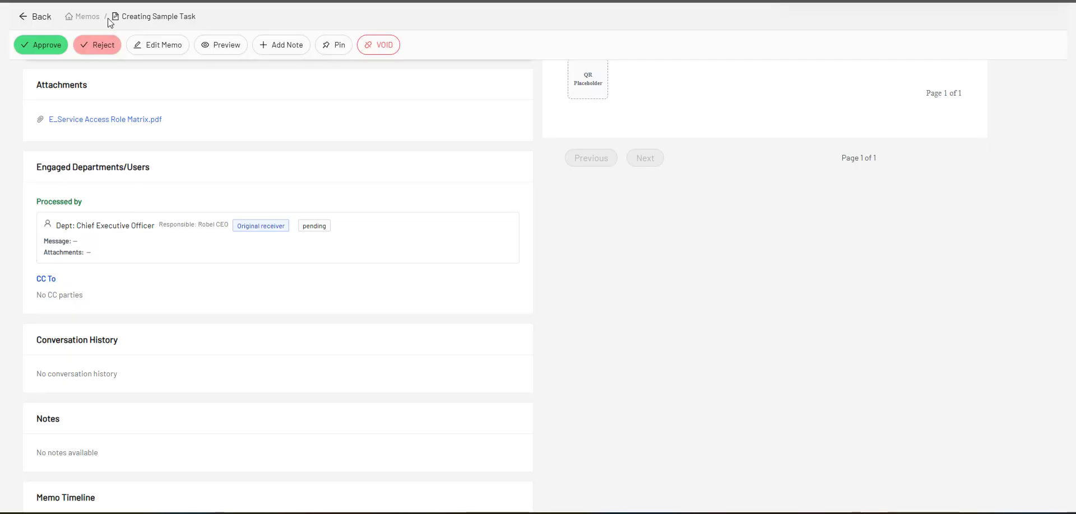
- Go back to the memos list and open the incoming letter "Demonistation of memo"
click(88, 16)
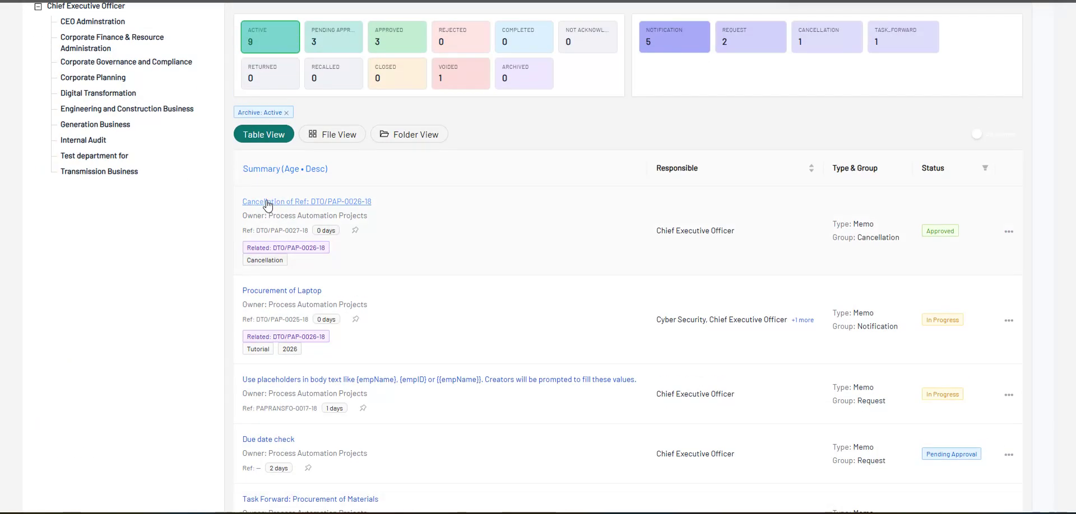
scroll(281, 168, up, 3)
click(276, 133)
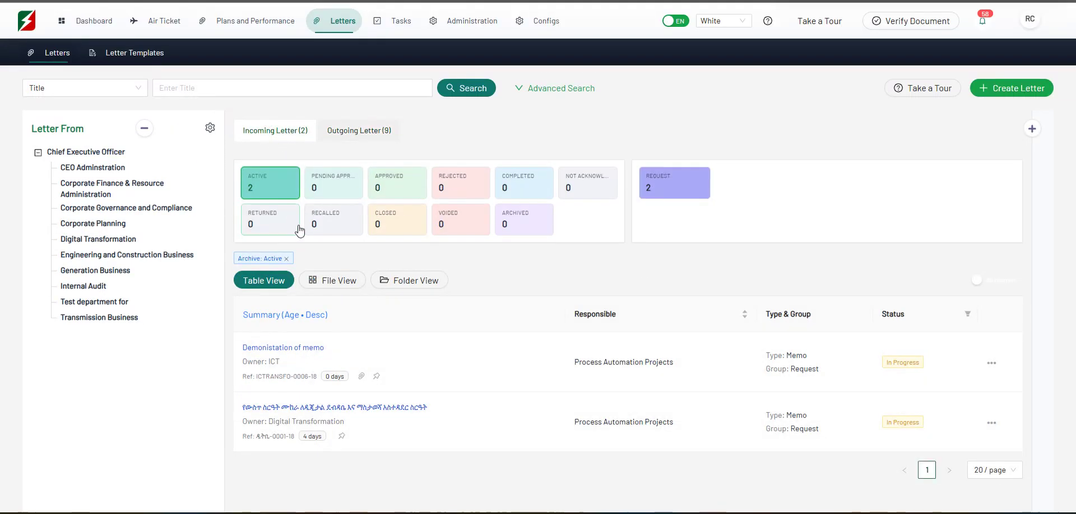
click(286, 347)
- Examine the processing department, its receiver role and its acknowledgement status under Engaged Departments/Users
scroll(283, 326, down, 6)
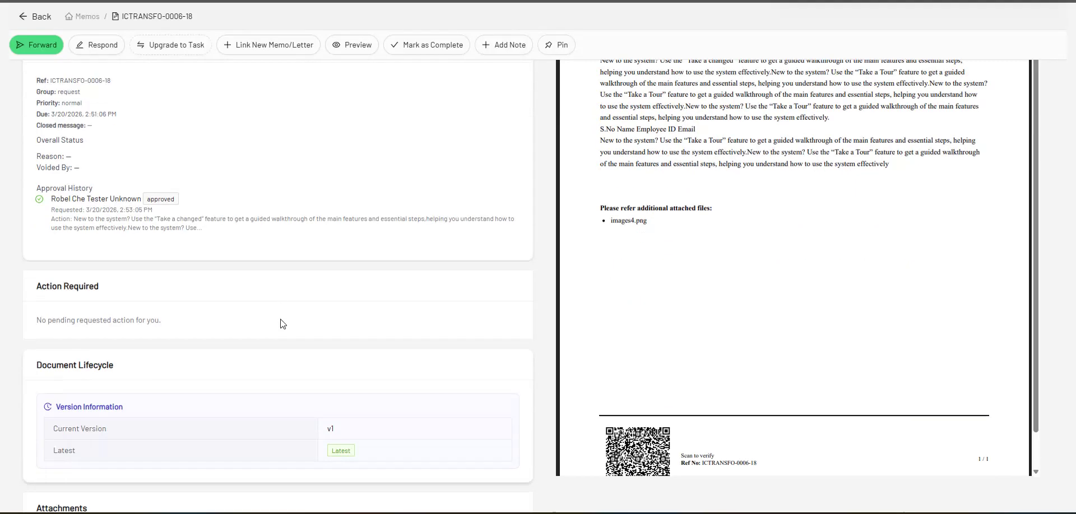
scroll(283, 317, down, 8)
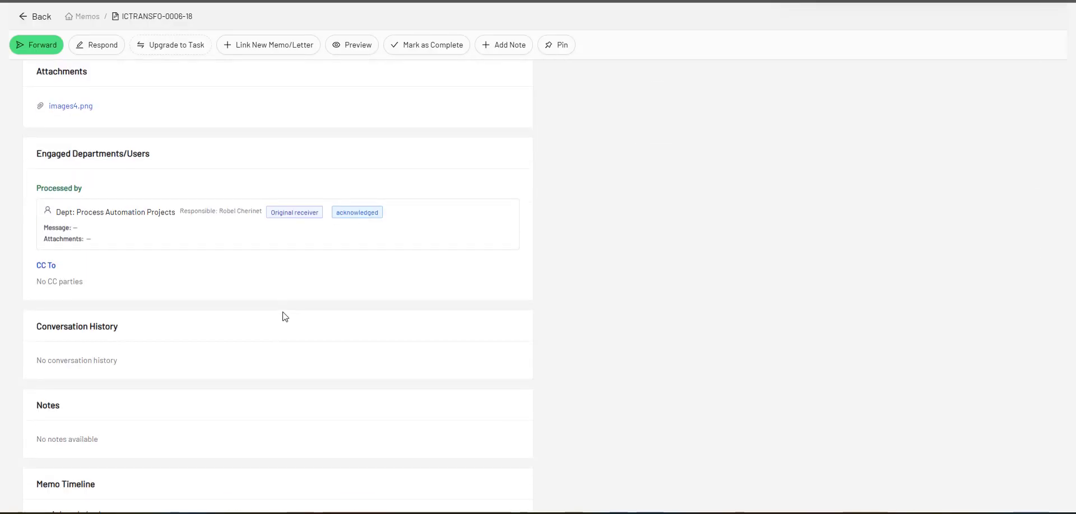
triple_click(86, 212)
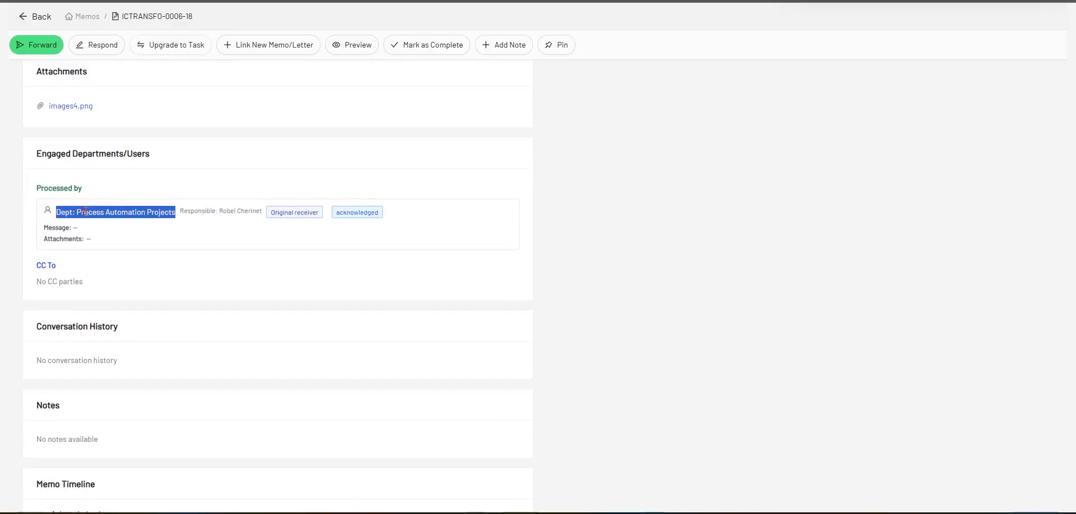
double_click(306, 213)
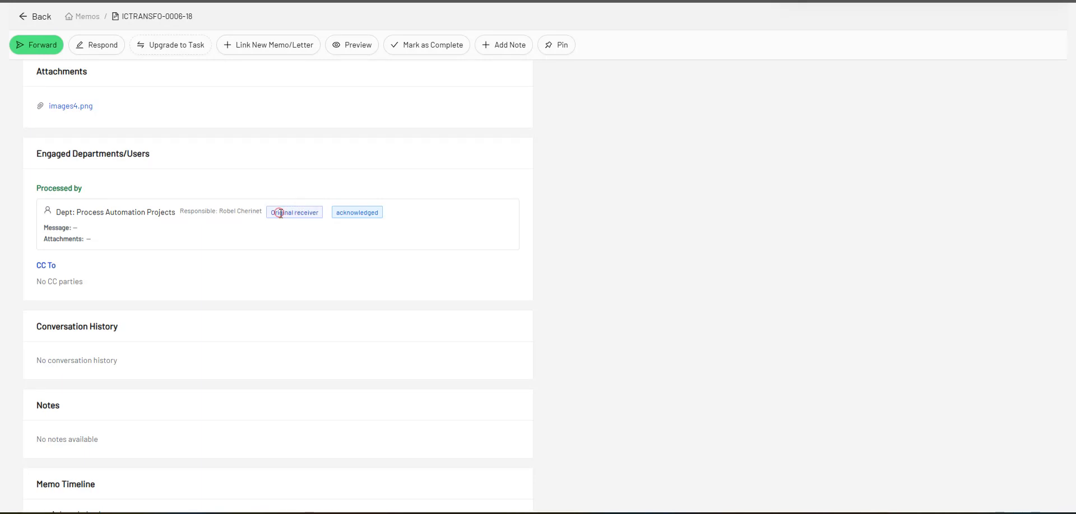
double_click(281, 214)
double_click(347, 211)
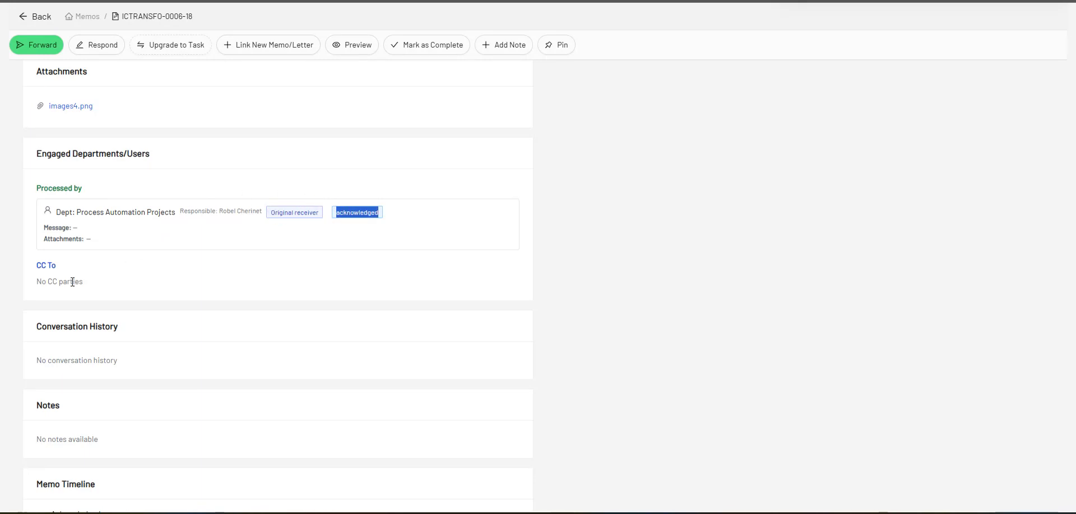
- Check the memo's CC parties and receiver role, and look through its conversation history, notes and timeline
scroll(72, 281, down, 1)
click(74, 222)
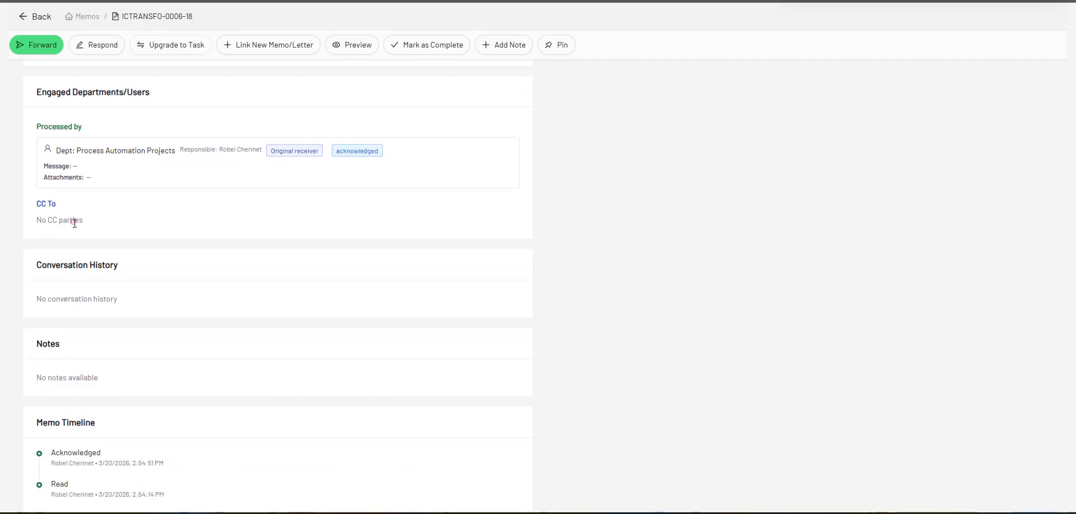
double_click(74, 223)
double_click(287, 149)
scroll(202, 248, down, 2)
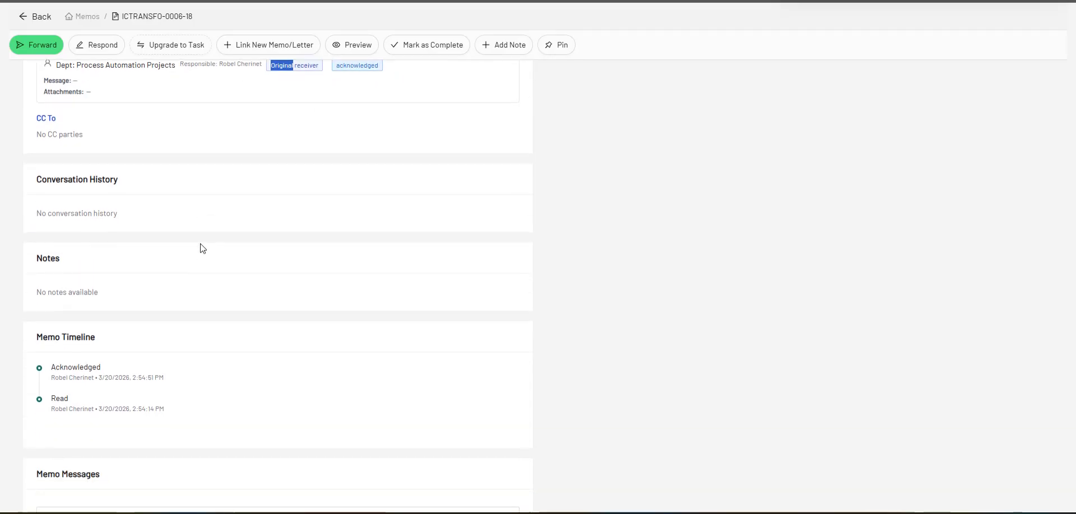
scroll(142, 224, down, 2)
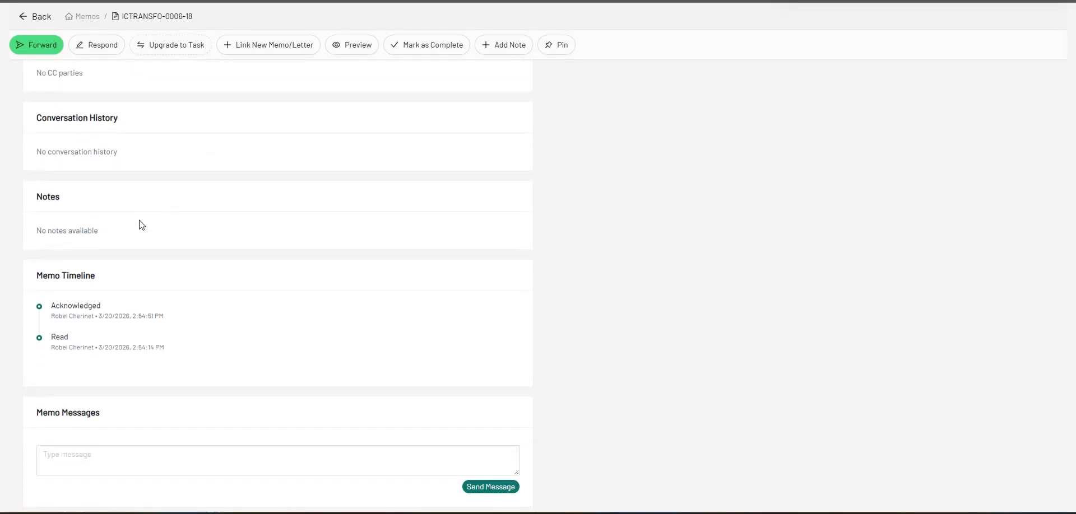
- Forward the memo to the IT Application Development department with the message "Forwarded for testing purpose."
scroll(142, 225, up, 7)
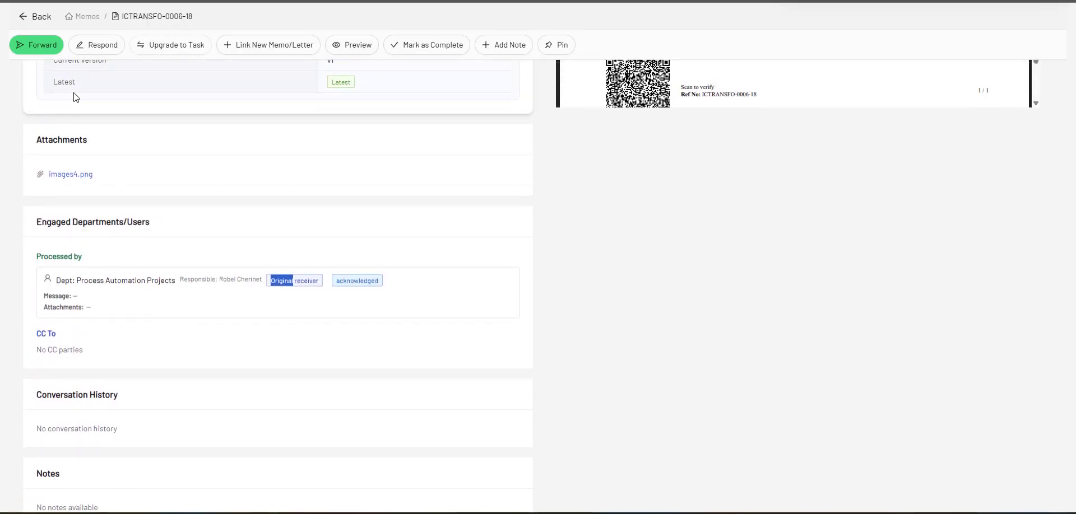
click(43, 43)
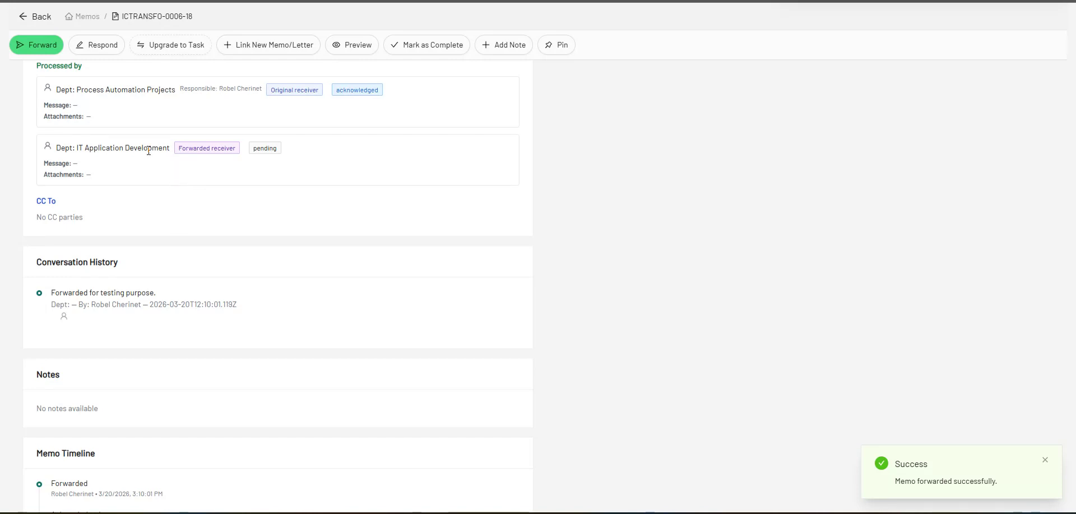
- Compare the original and forwarded receivers under Engaged Departments/Users and examine the forwarding entry in Conversation History
scroll(148, 151, up, 1)
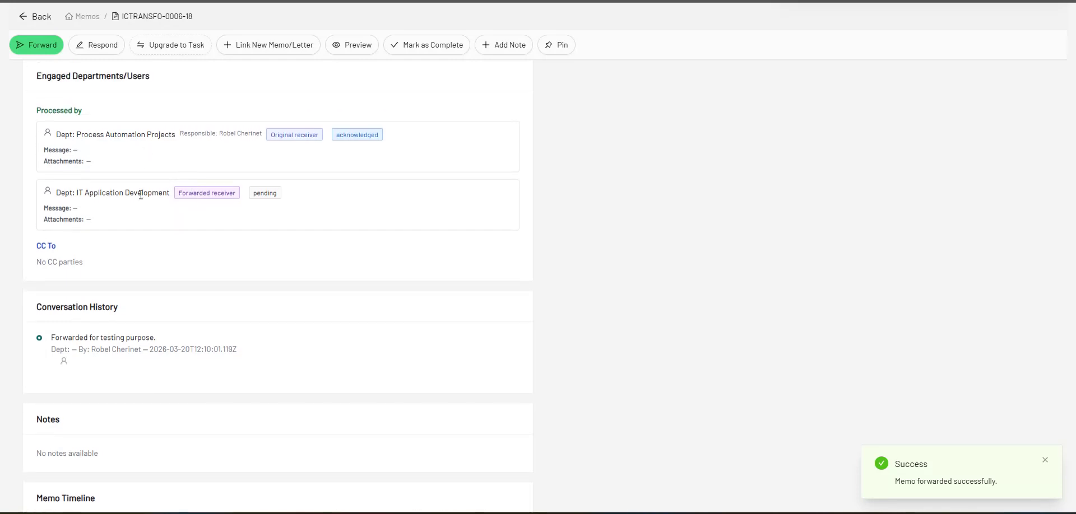
drag(179, 193, 236, 193)
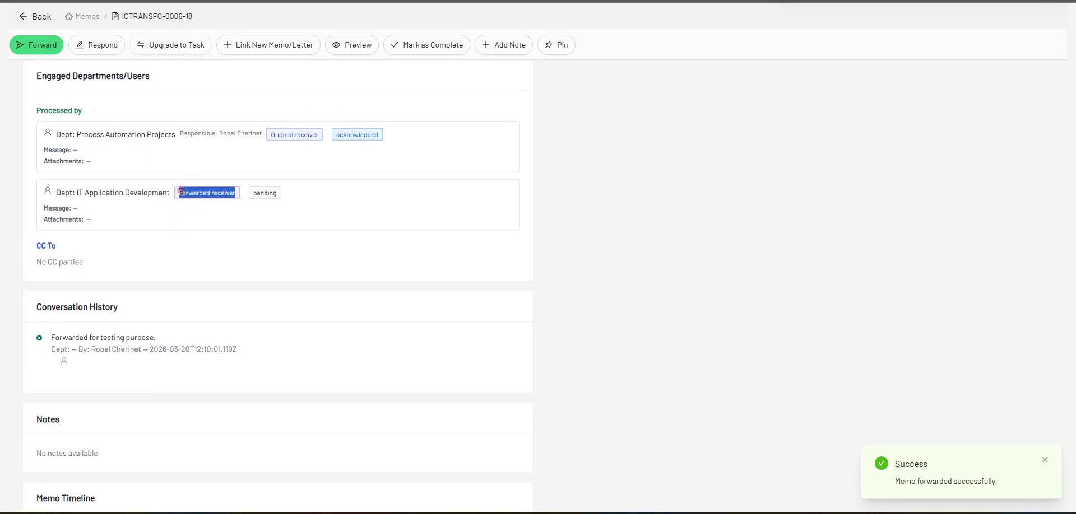
double_click(273, 134)
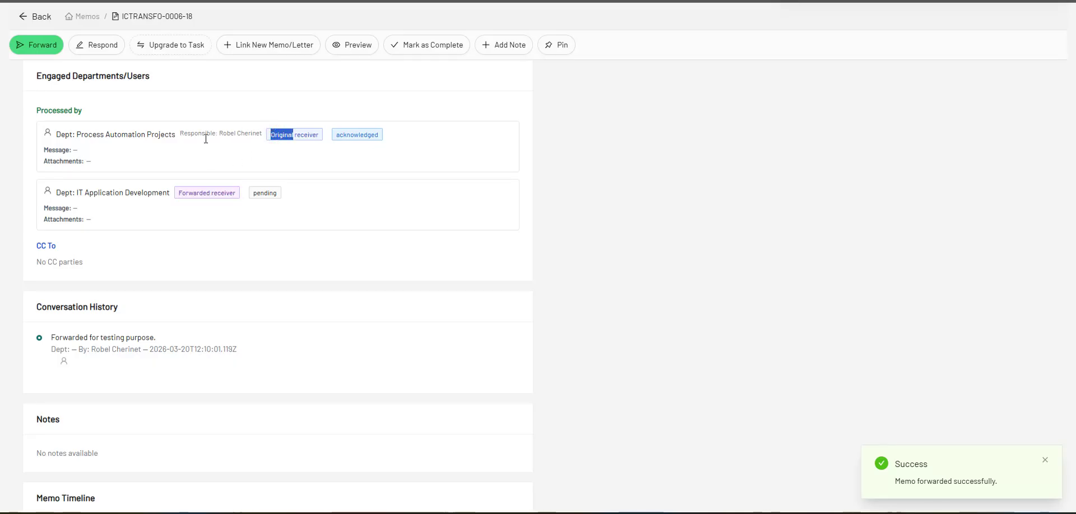
double_click(102, 135)
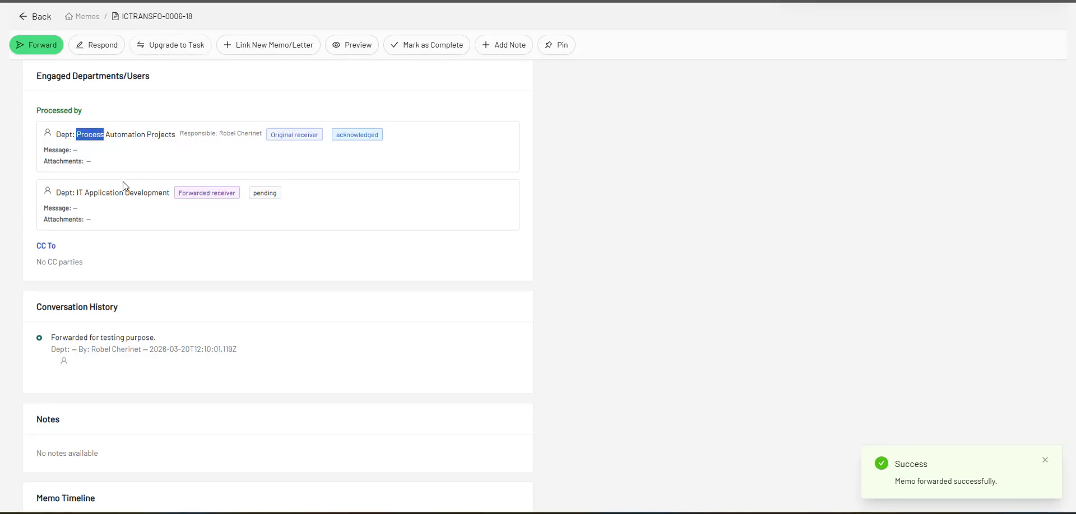
drag(86, 195, 125, 195)
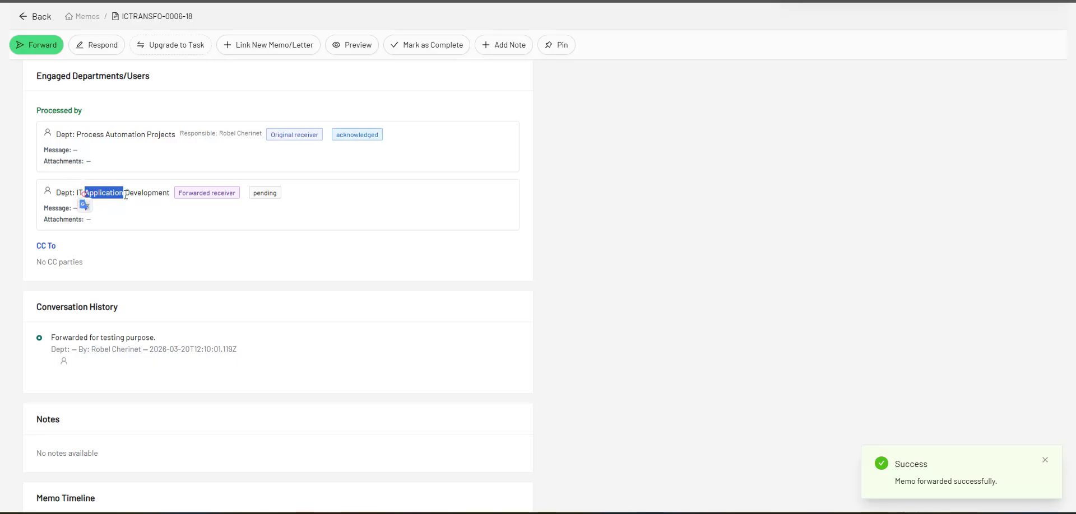
double_click(188, 192)
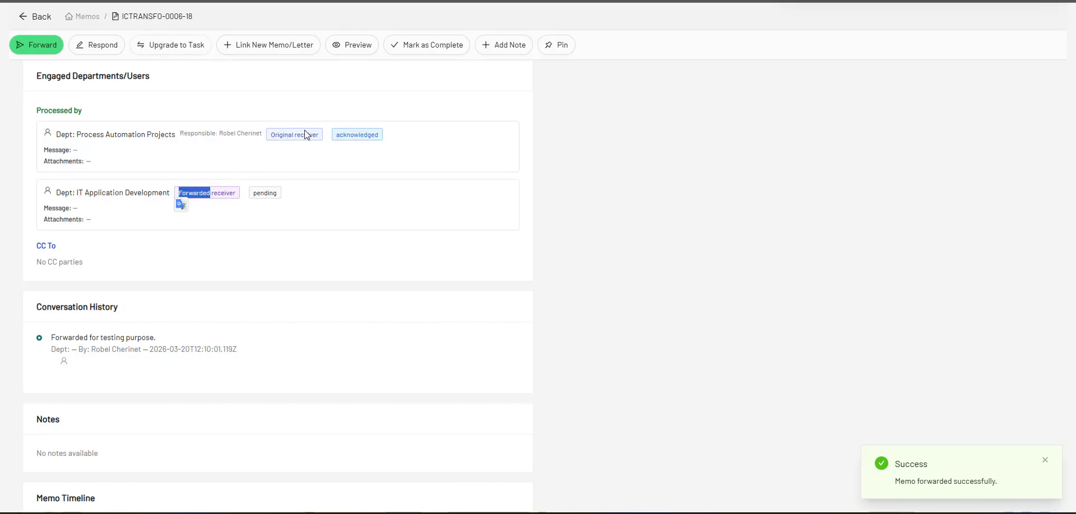
triple_click(60, 339)
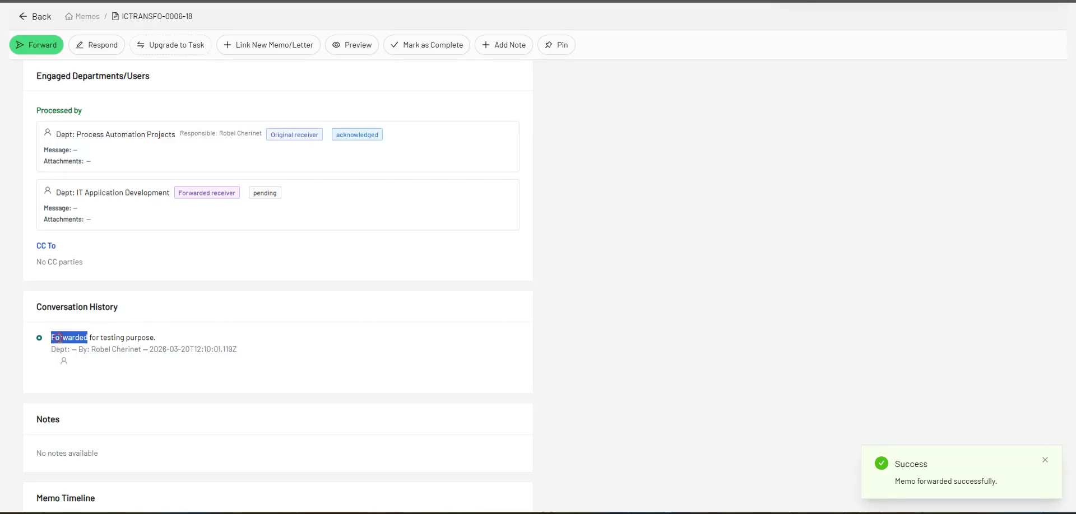
double_click(100, 350)
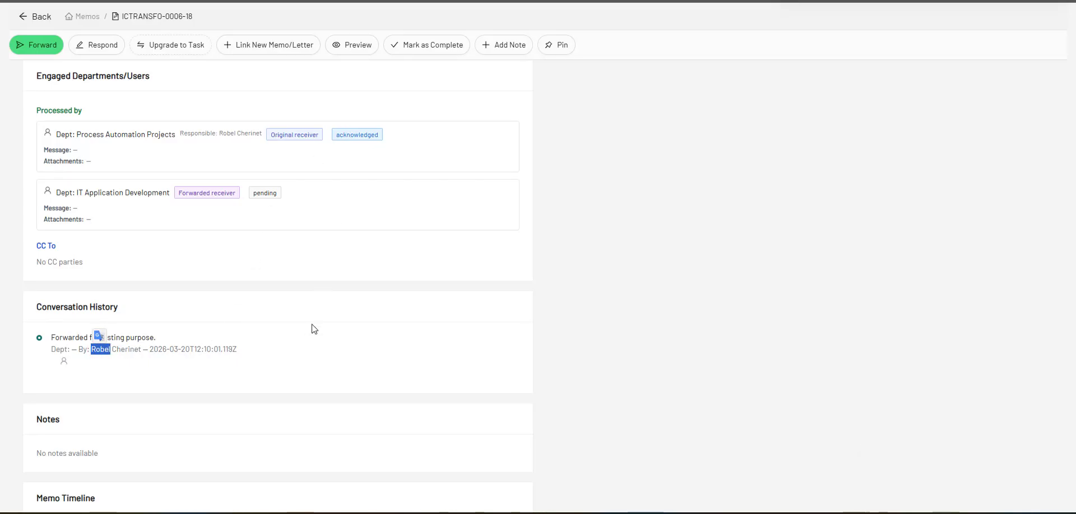
- Examine the read, acknowledged and forwarded events in the Memo Timeline, including who performed them
scroll(309, 326, down, 3)
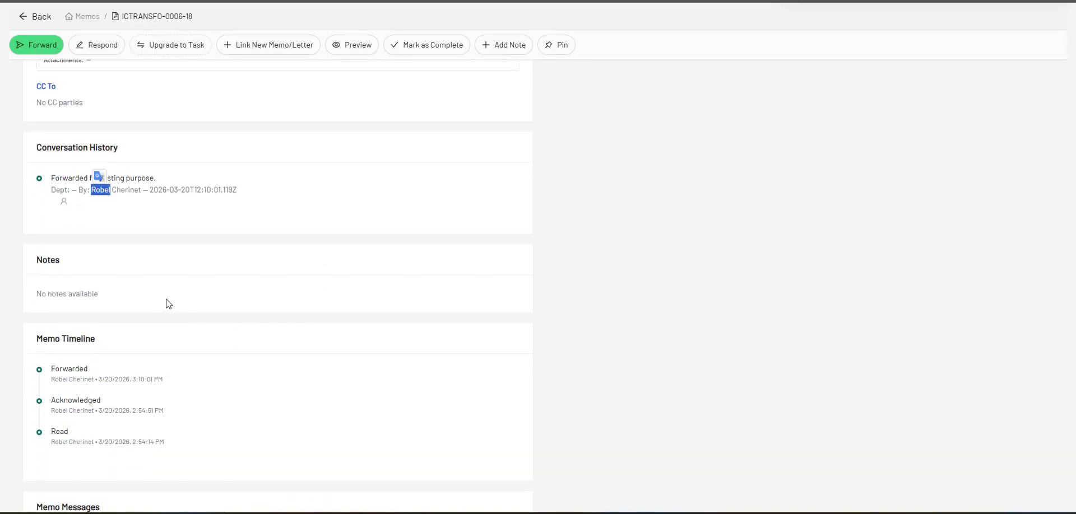
scroll(166, 303, down, 2)
click(64, 332)
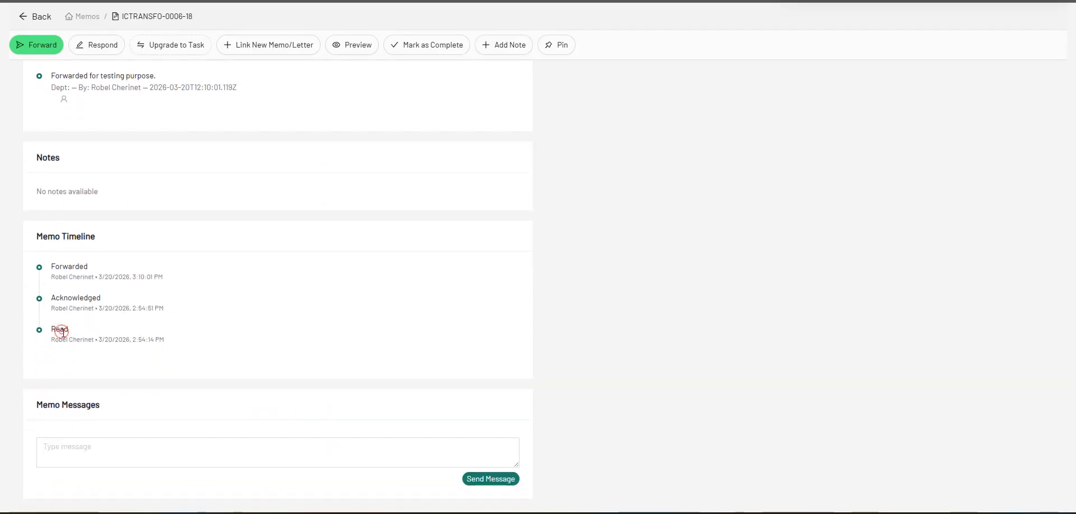
double_click(62, 331)
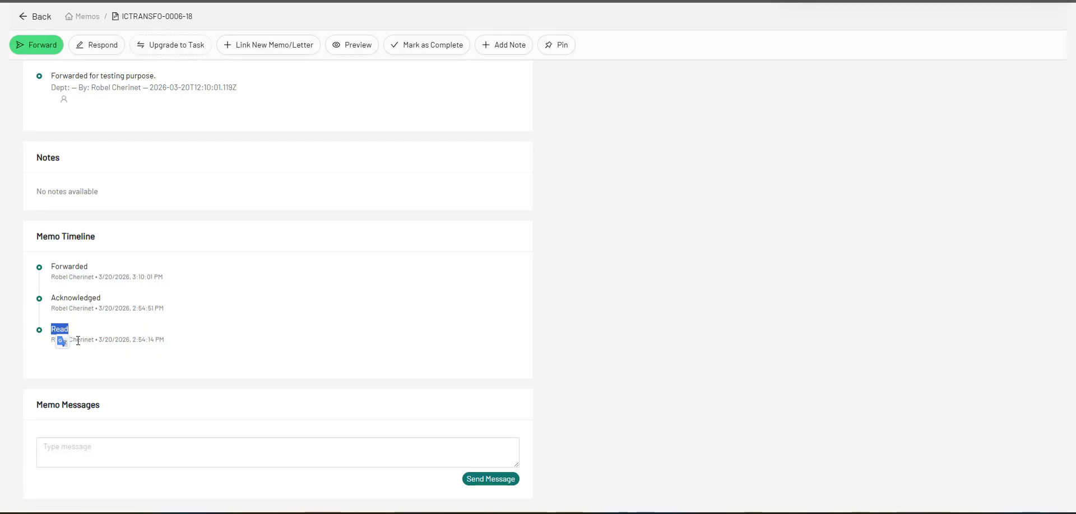
double_click(78, 340)
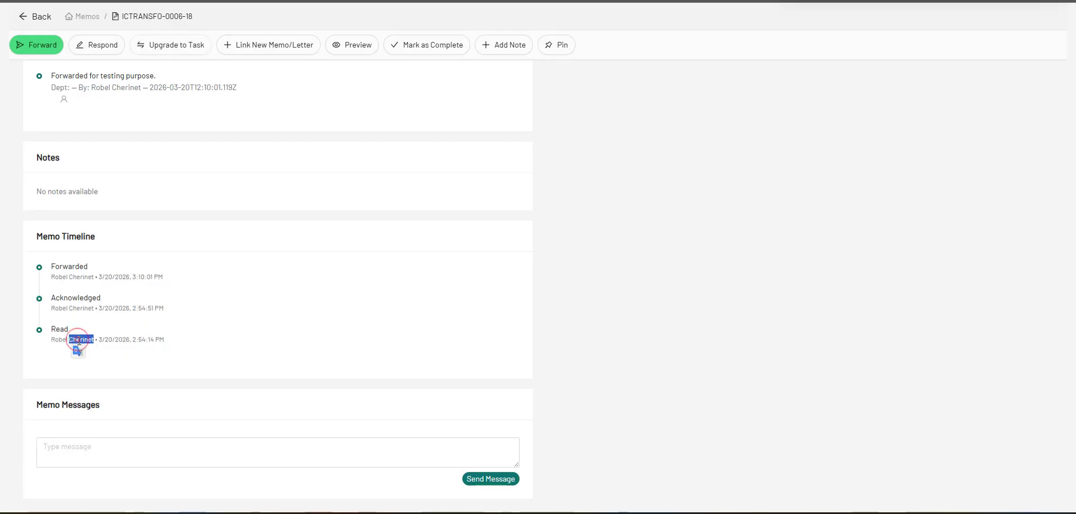
double_click(72, 297)
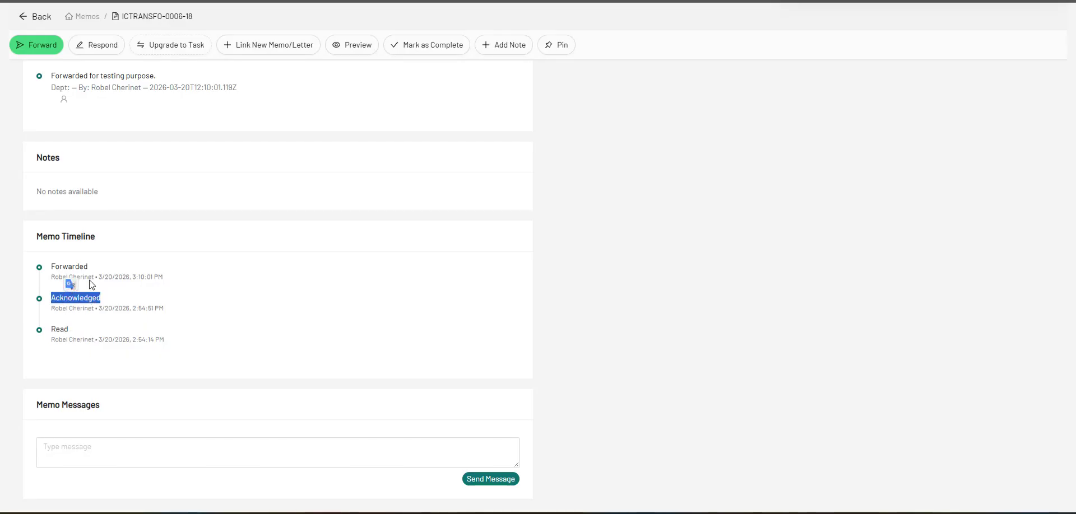
double_click(77, 266)
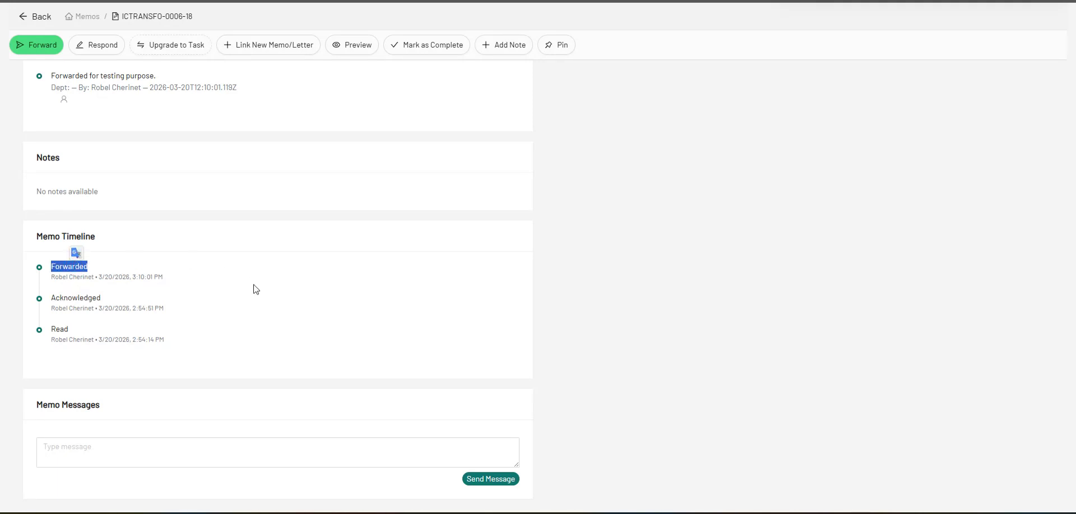
- Send the message "test" under Memo Messages
scroll(256, 289, down, 1)
click(180, 431)
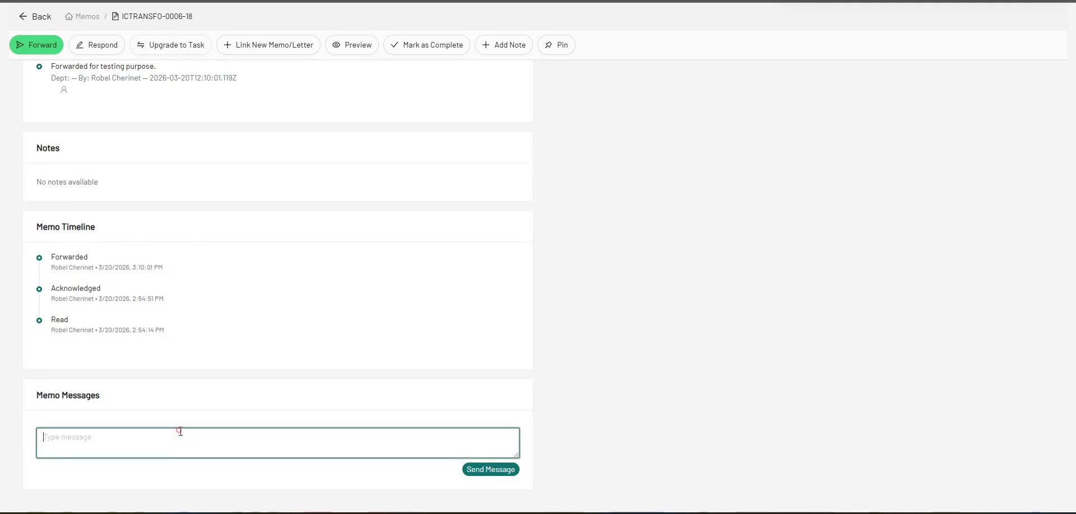
text(test)
click(470, 470)
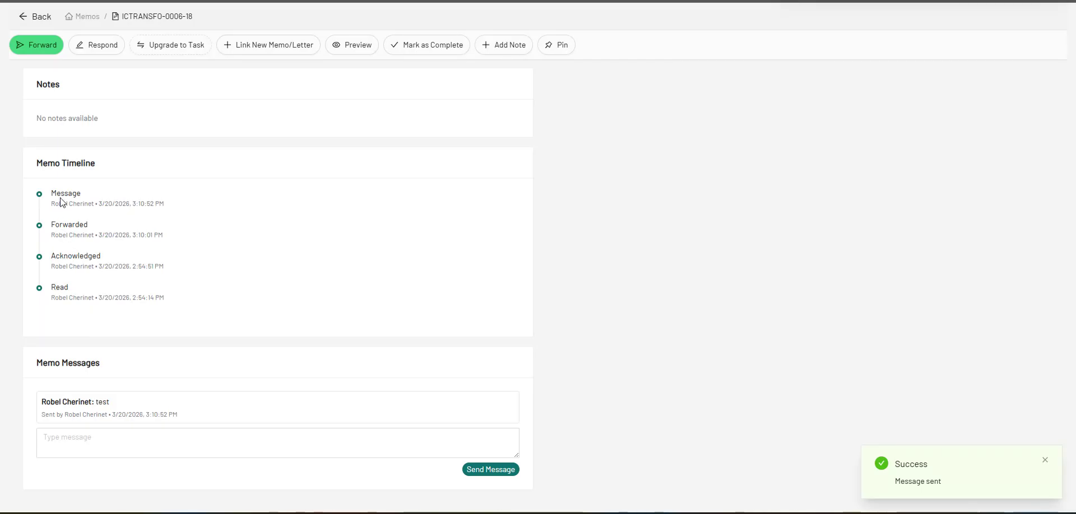
- Look back over the forwarded memo's summary, status, document lifecycle and engaged departments
scroll(234, 348, up, 15)
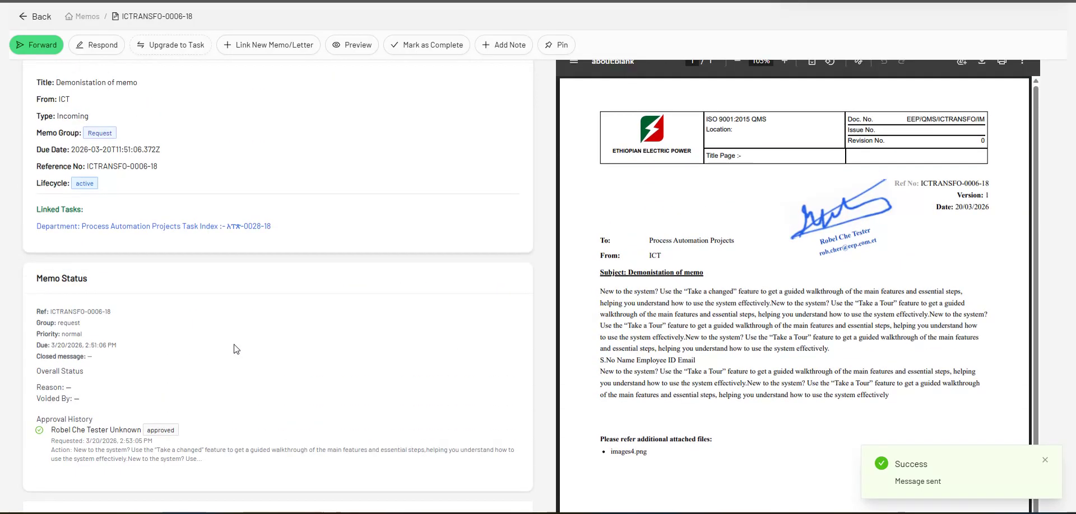
scroll(237, 348, up, 2)
scroll(389, 432, down, 8)
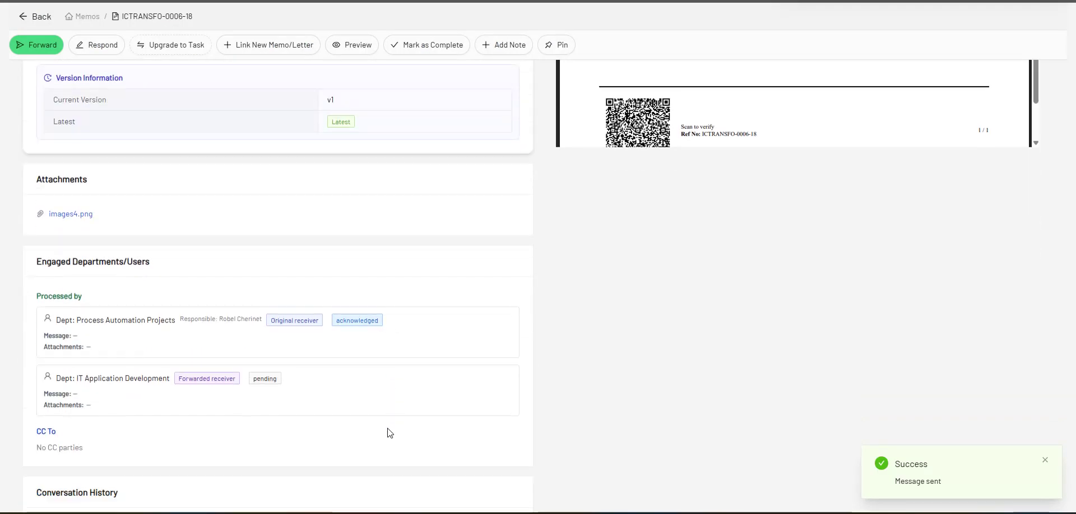
scroll(390, 433, up, 7)
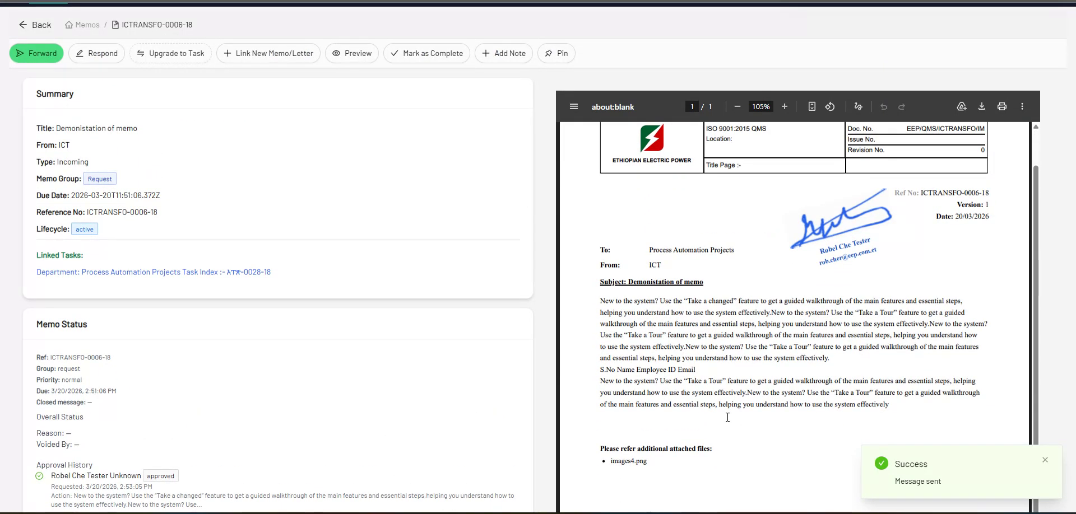